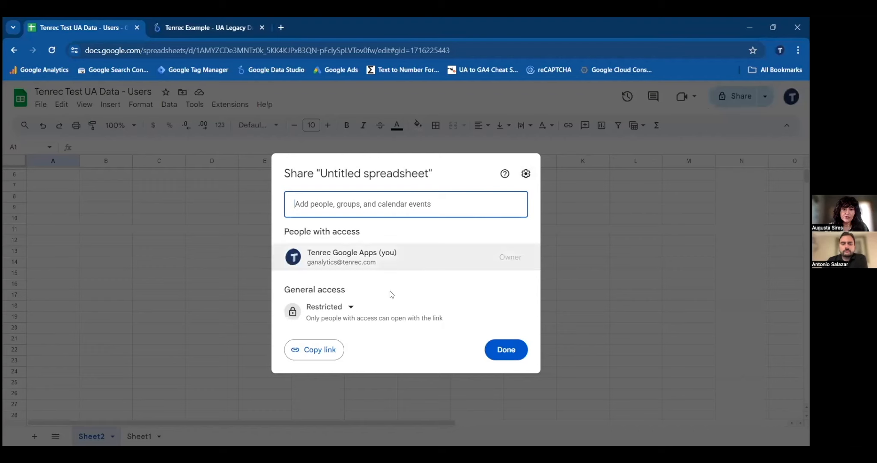
- Set the spreadsheet's general access to anyone with the link, keeping the Viewer role, and finish sharing
left_click(347, 309)
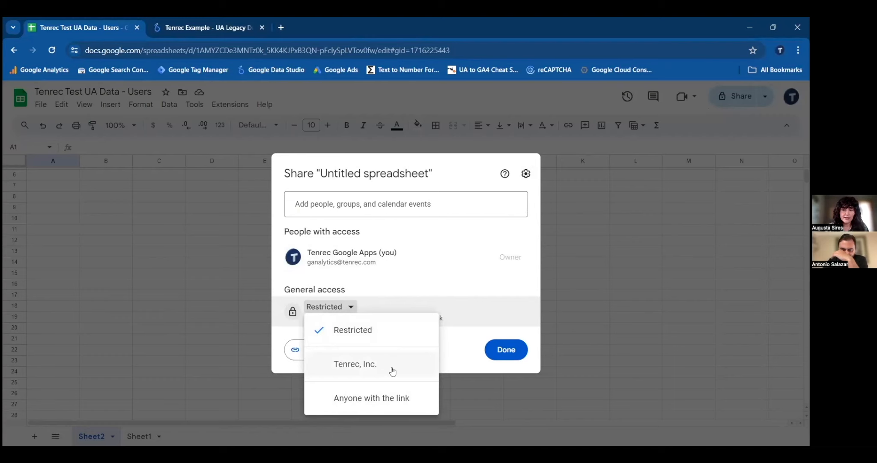
left_click(392, 397)
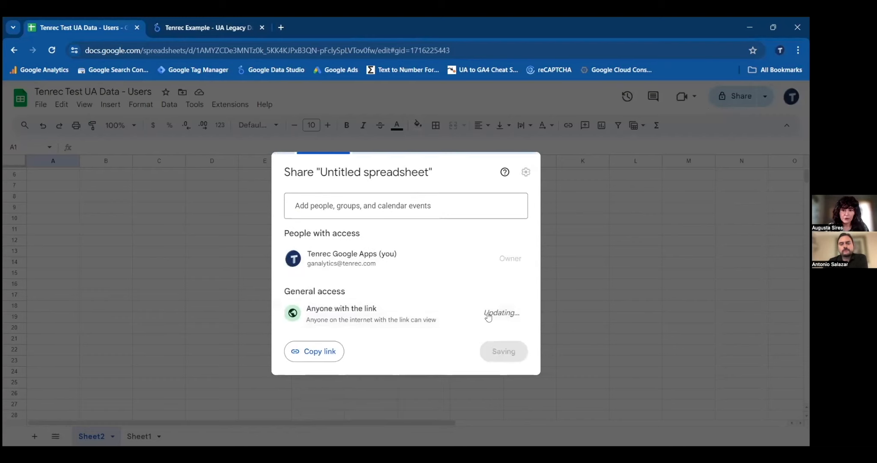
left_click(499, 312)
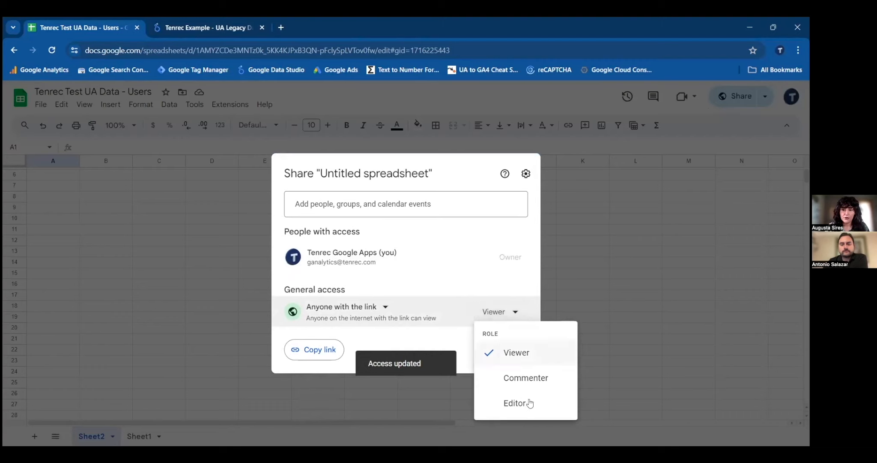
left_click(456, 345)
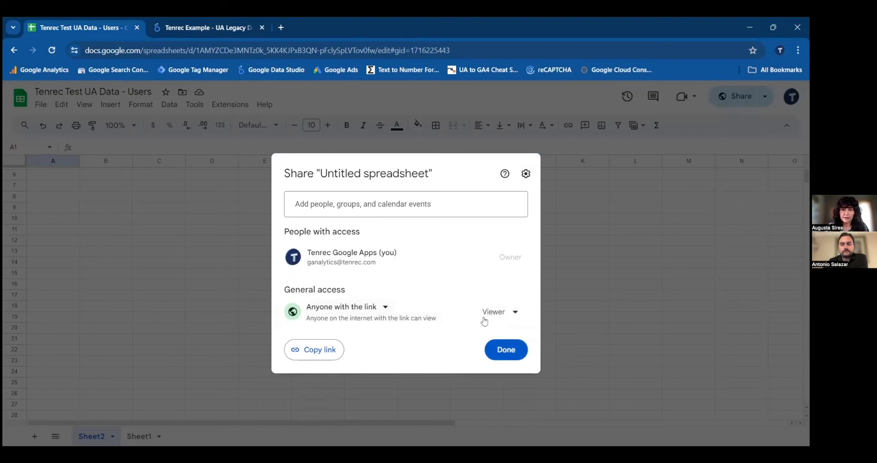
left_click(516, 312)
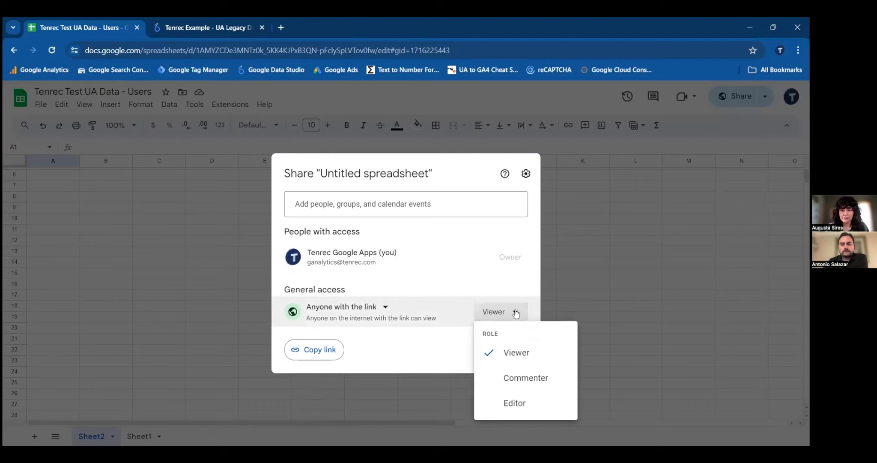
left_click(453, 348)
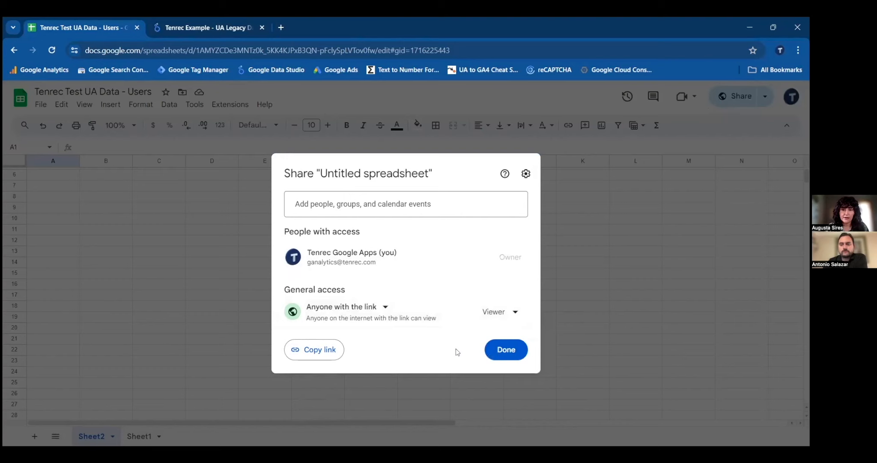
left_click(504, 351)
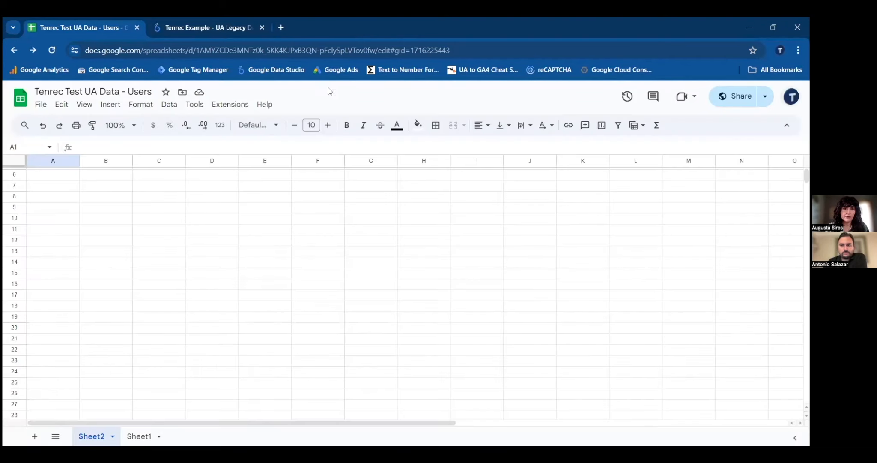
- Search the add-on marketplace for Google Analytics, view the listing of the Google Analytics add-on, and return to the spreadsheet
left_click(232, 106)
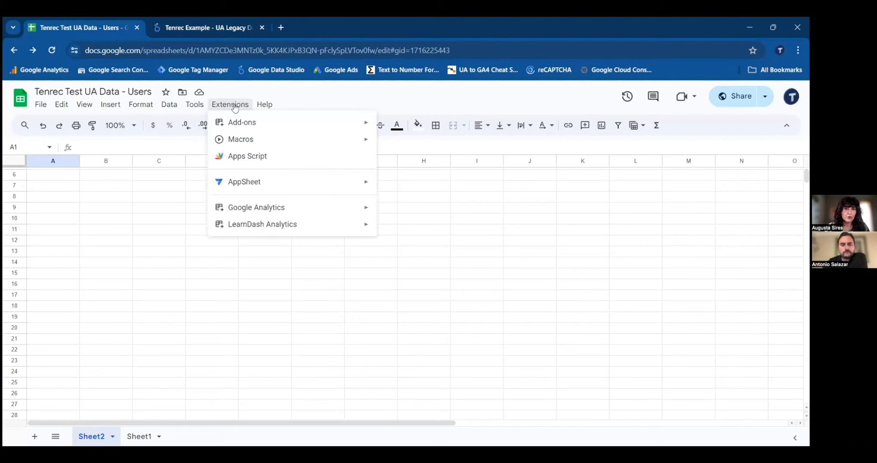
mouse_move(240, 123)
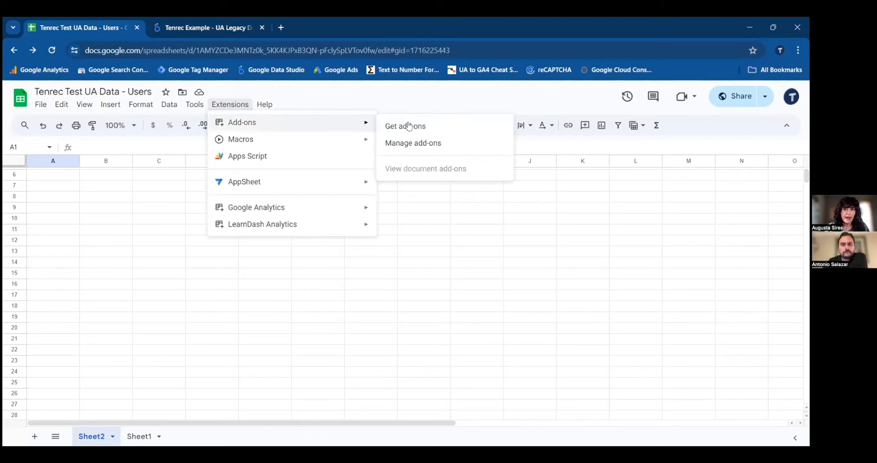
left_click(450, 126)
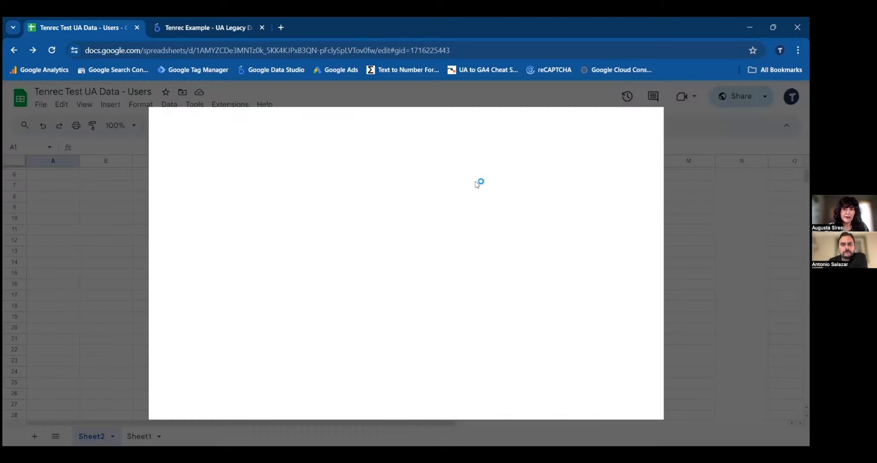
left_click(483, 127)
type("google analy")
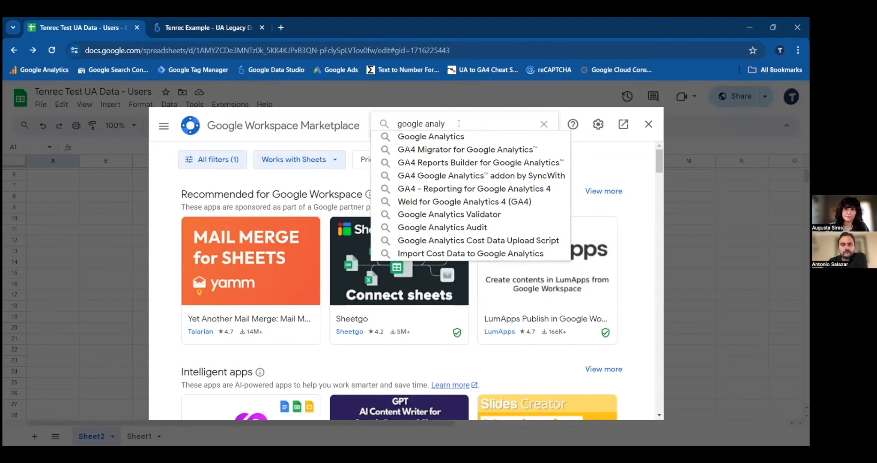
left_click(455, 137)
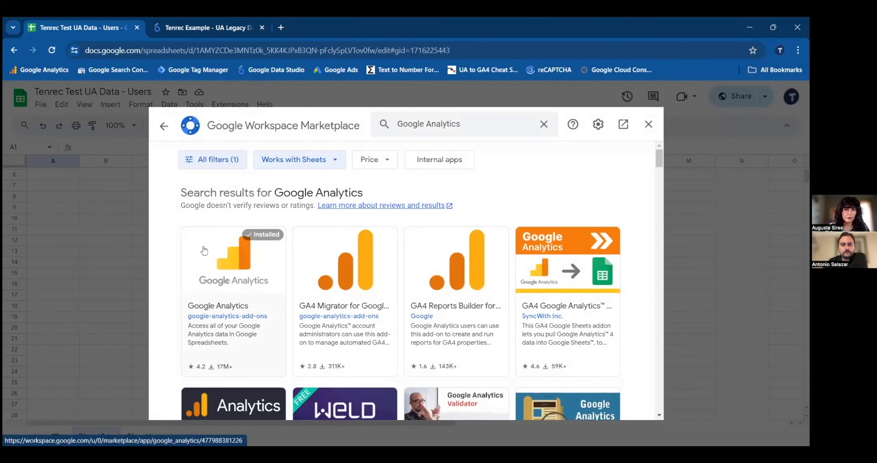
left_click(274, 262)
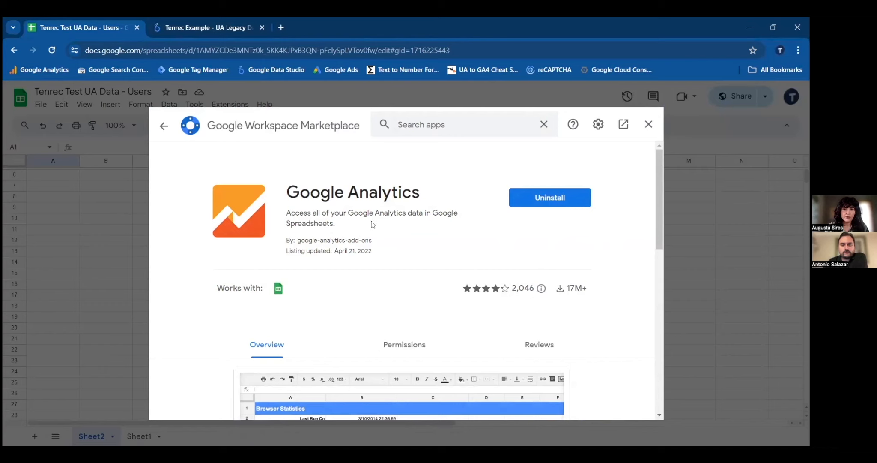
left_click(649, 123)
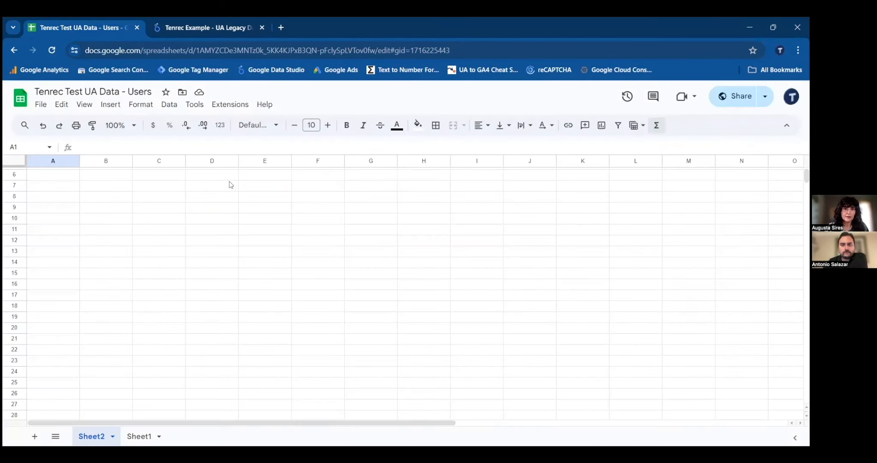
- Start a new Google Analytics add-on report and name it "Tenrec Test UA Data - Users"
left_click(236, 106)
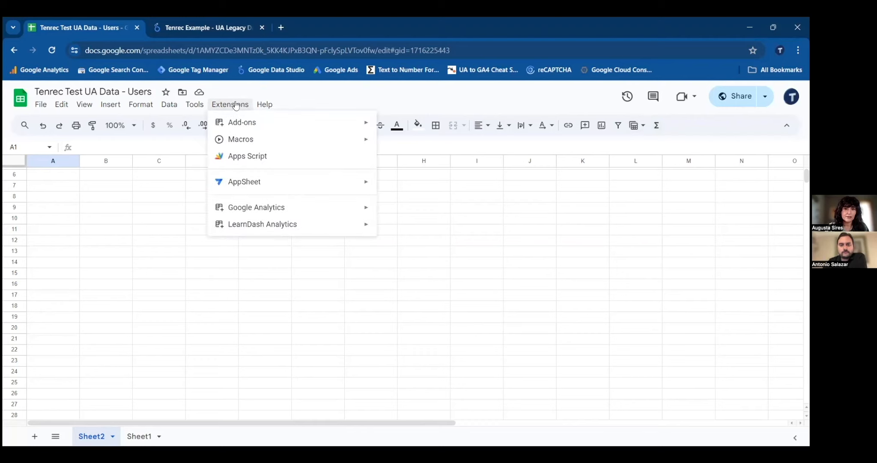
mouse_move(257, 209)
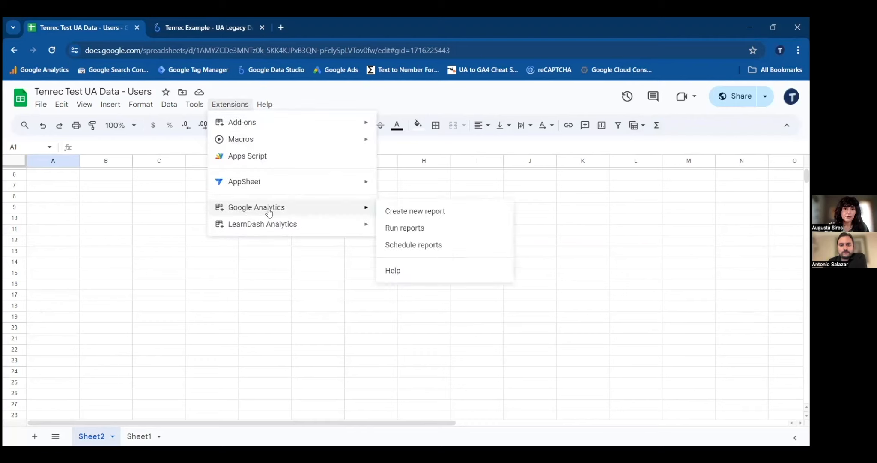
left_click(414, 212)
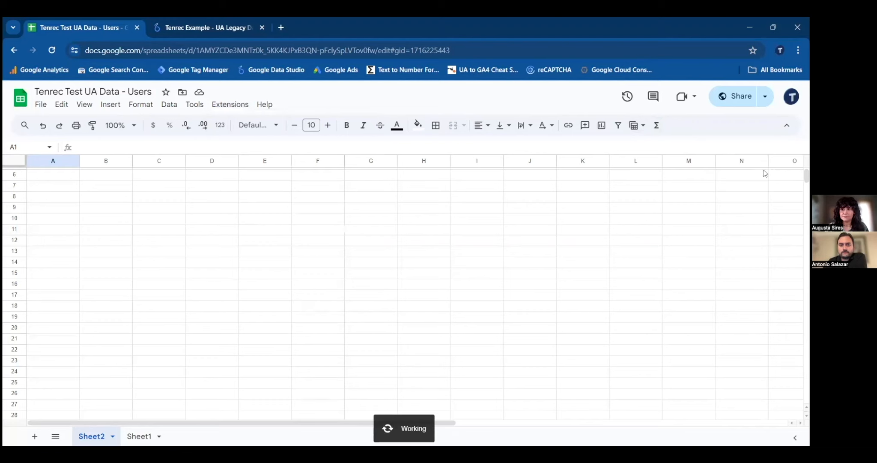
left_click(719, 165)
type("Tenre")
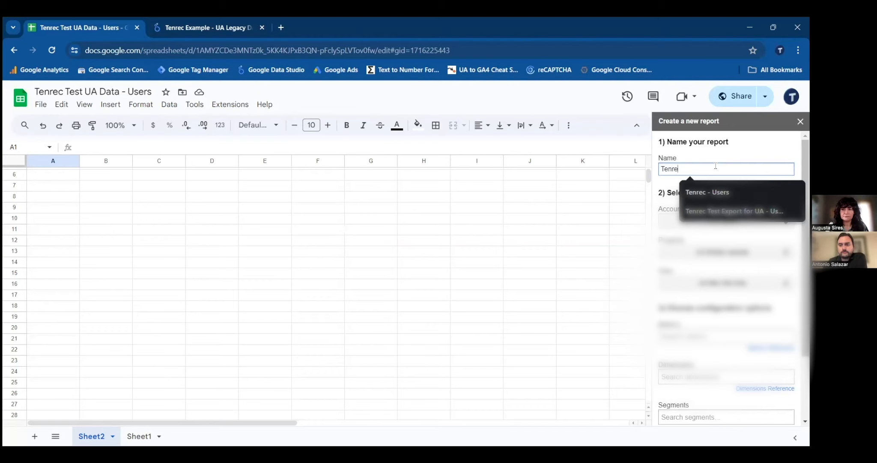
type("c Test")
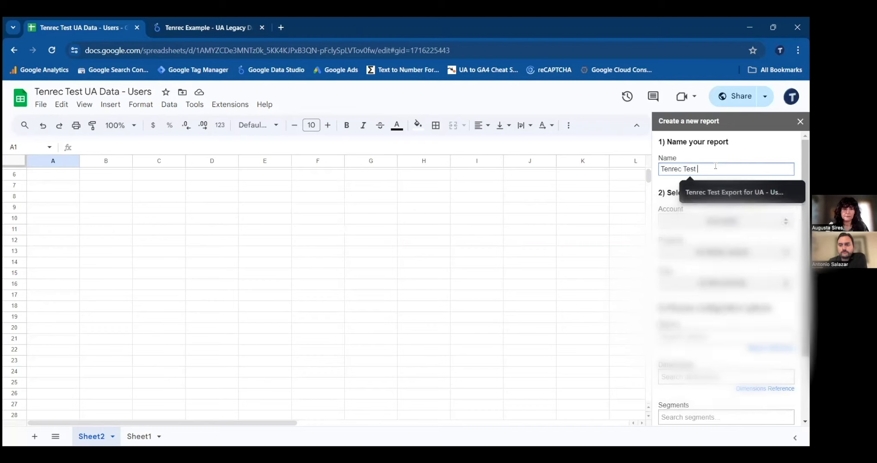
type(" UA Data - Users")
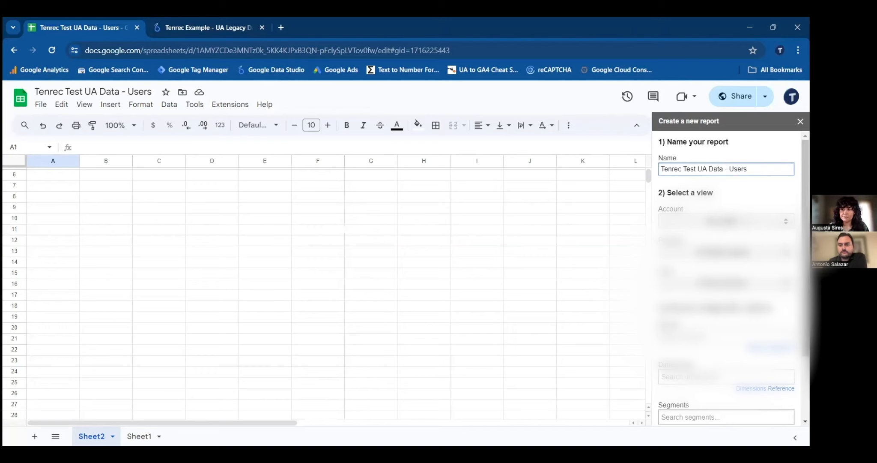
- Choose the tenrec.com account and the Tenrec.com (universal) property as the report's data source
left_click(726, 221)
scroll(724, 280, "down", 5)
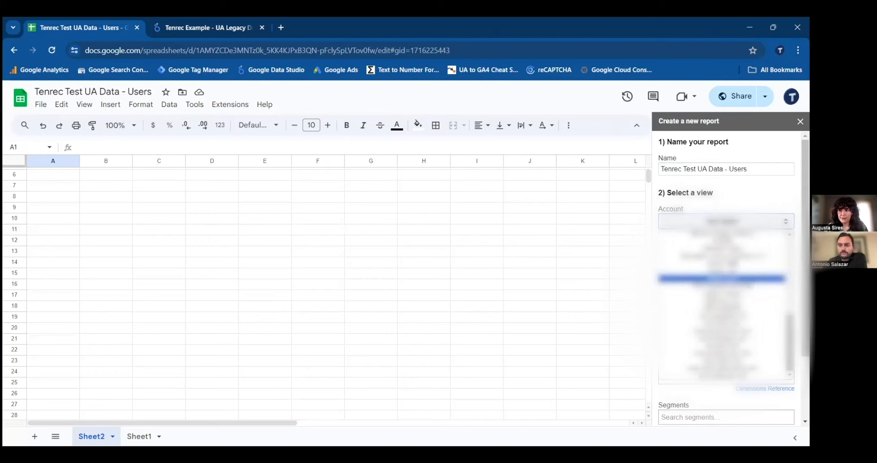
left_click(723, 279)
left_click(733, 254)
left_click(733, 272)
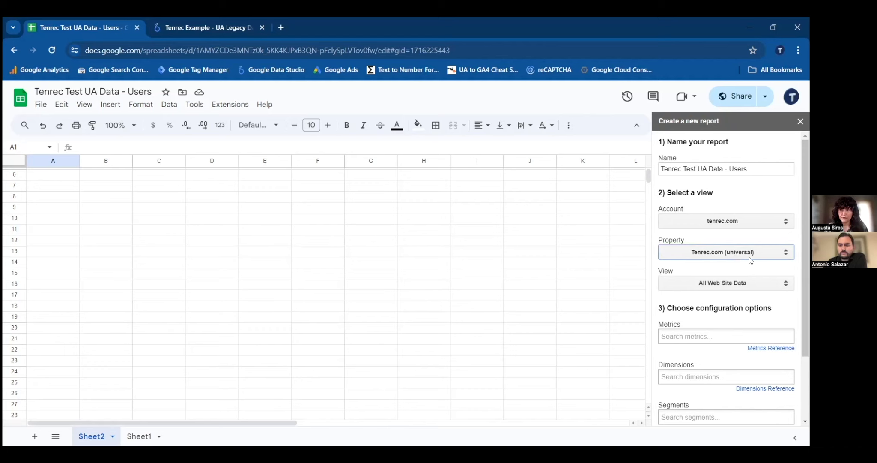
- Add the Users metric and the Date dimension to the report configuration and create the report
scroll(753, 261, "down", 2)
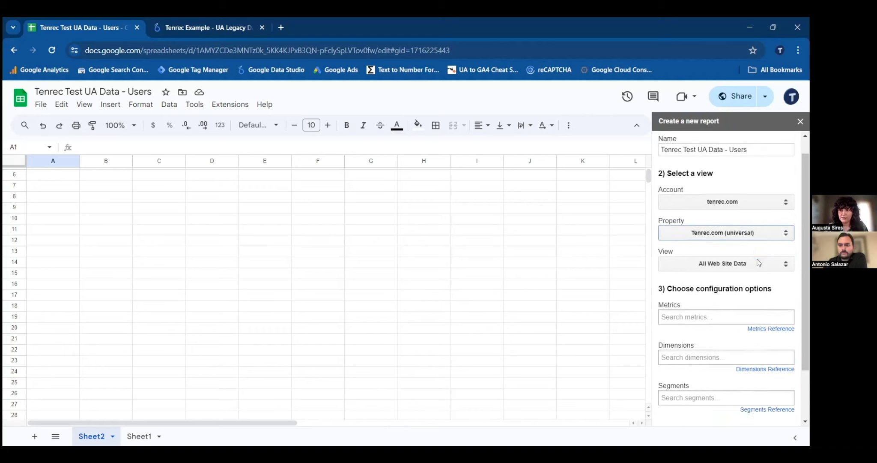
left_click(710, 253)
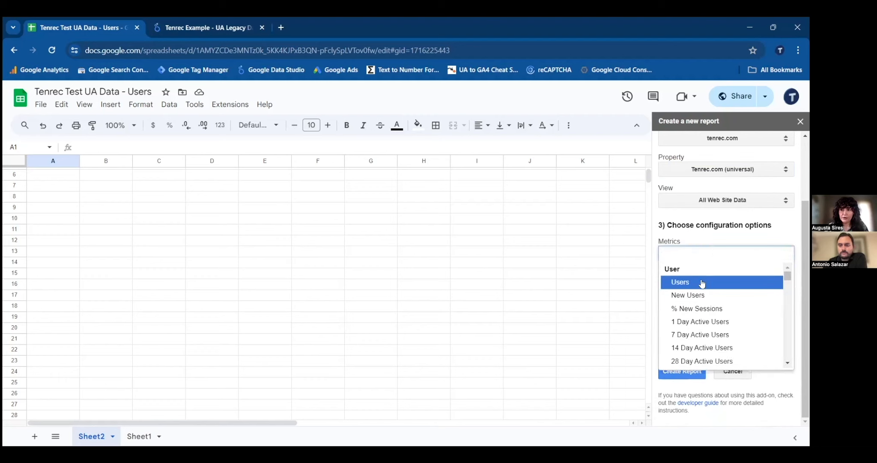
left_click(726, 281)
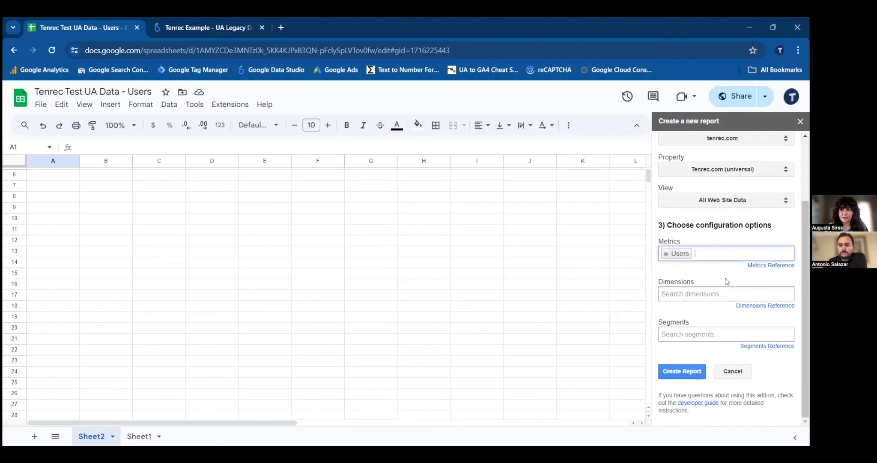
left_click(707, 294)
type("d")
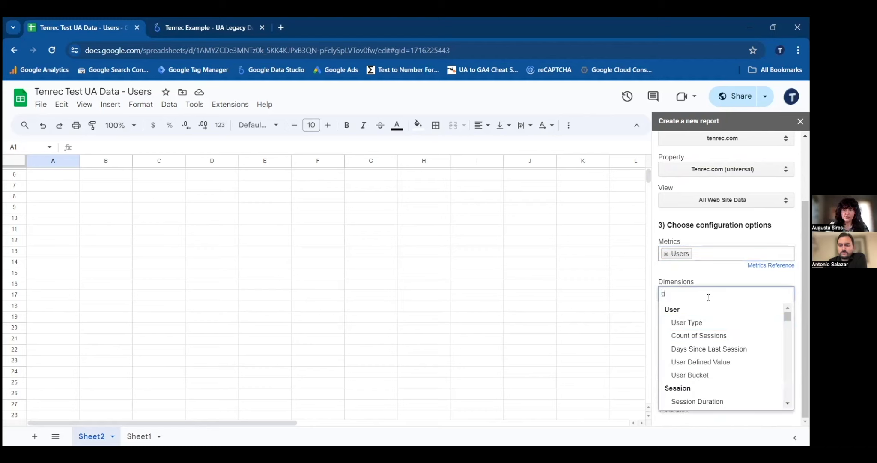
type("ate")
left_click(737, 323)
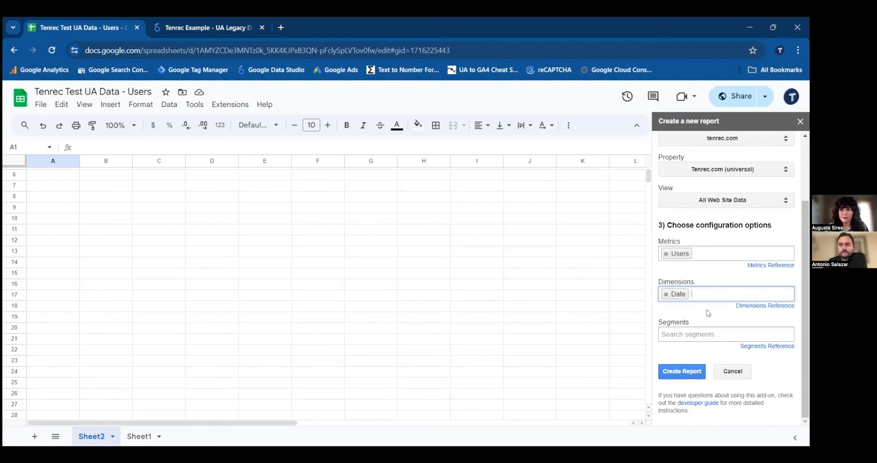
left_click(684, 371)
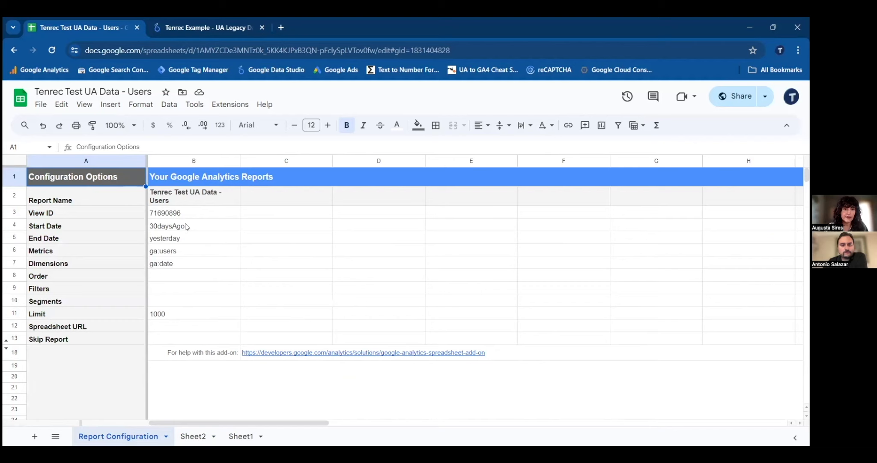
- Copy the dates 2018-10-01 and 2023-09-30 from Sheet1 into the report configuration's Start Date and End Date values (B4:B5)
left_click(111, 224)
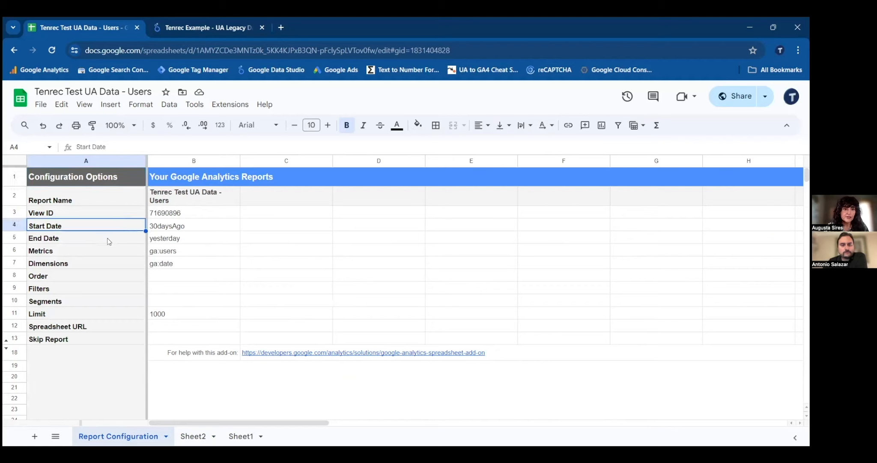
left_click(109, 240)
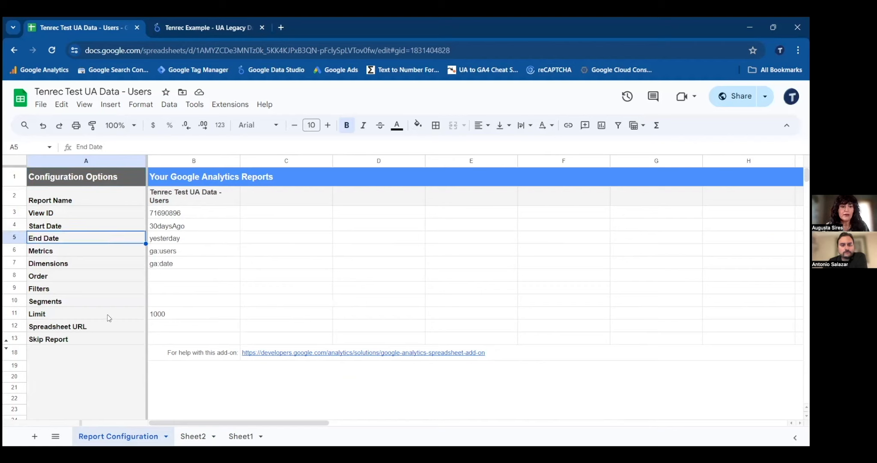
left_click(187, 227)
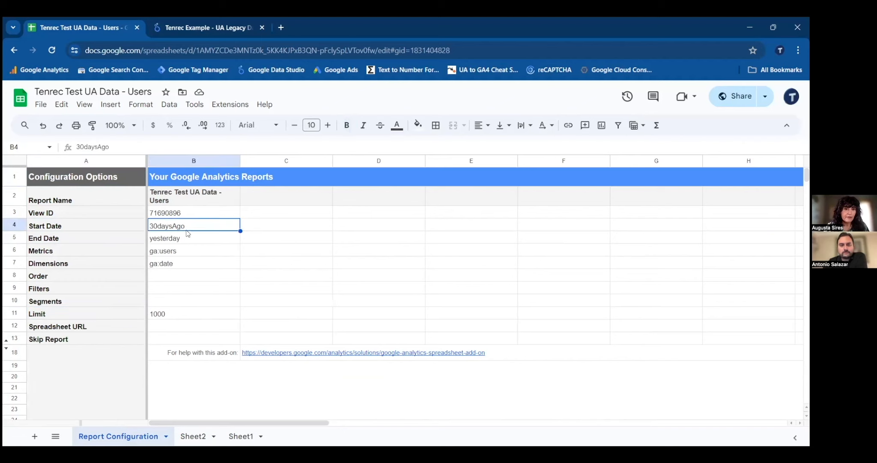
left_click(240, 435)
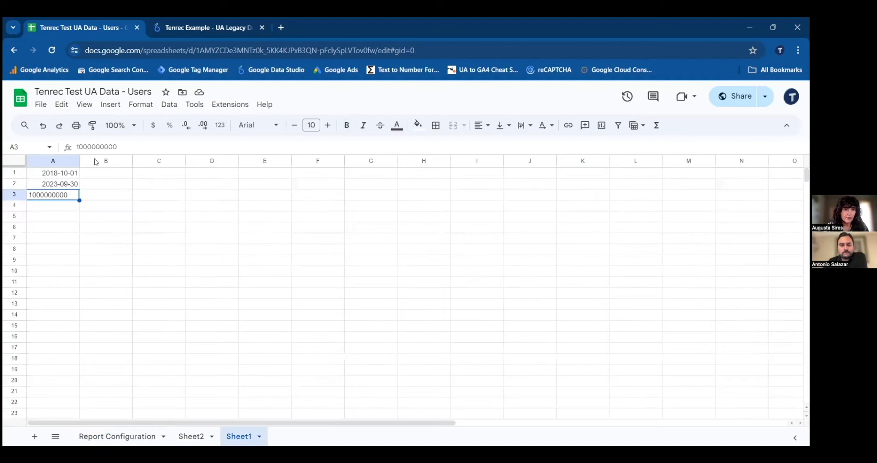
left_click_drag(70, 173, 71, 184)
key("ctrl+c")
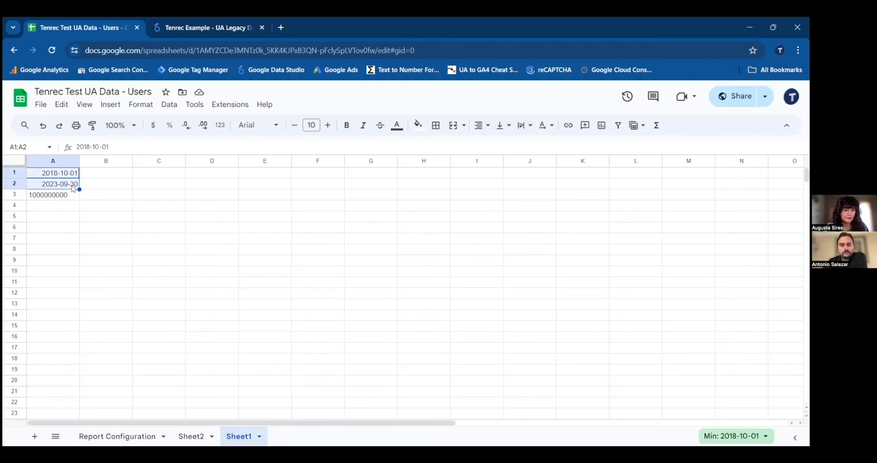
left_click(146, 430)
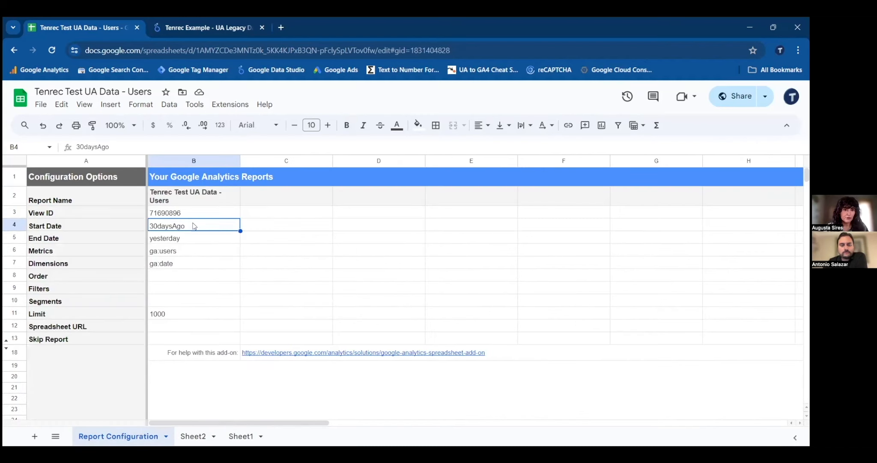
key("ctrl+v")
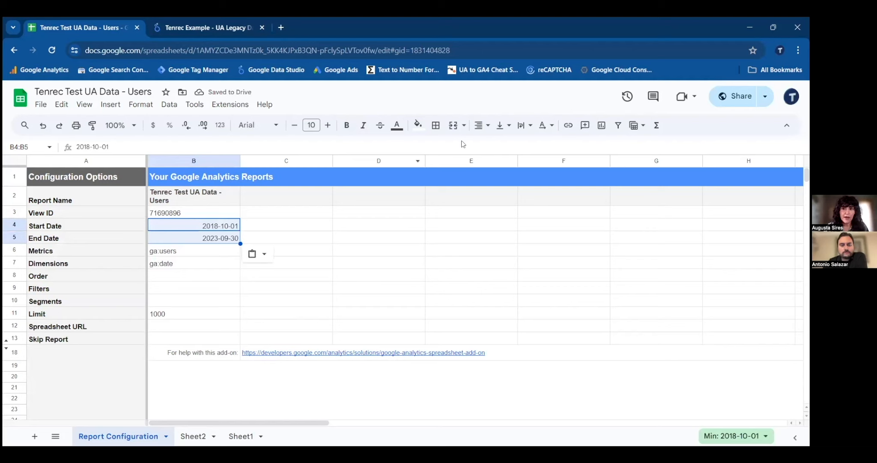
- Left-align the Start Date and End Date values in B4:B5 of the report configuration
left_click(482, 125)
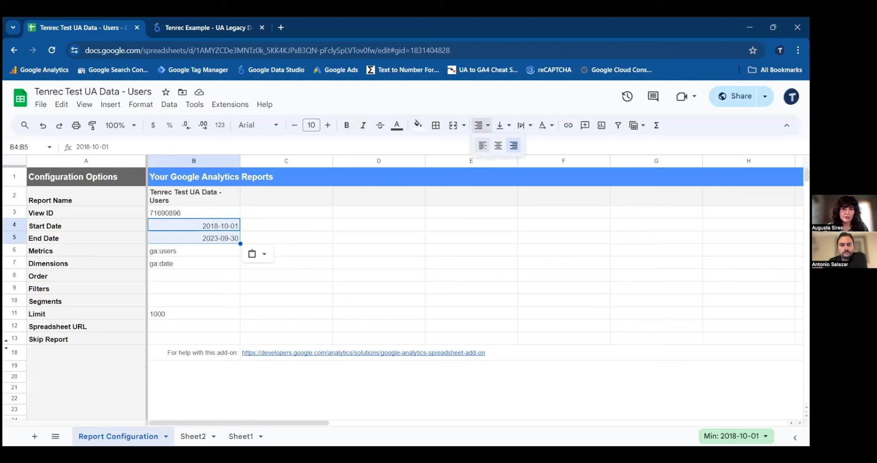
left_click(482, 146)
left_click(211, 227)
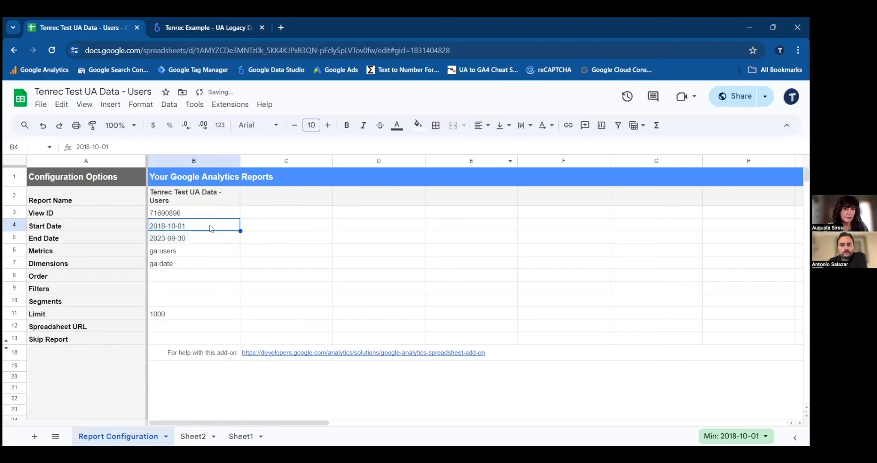
left_click(208, 242)
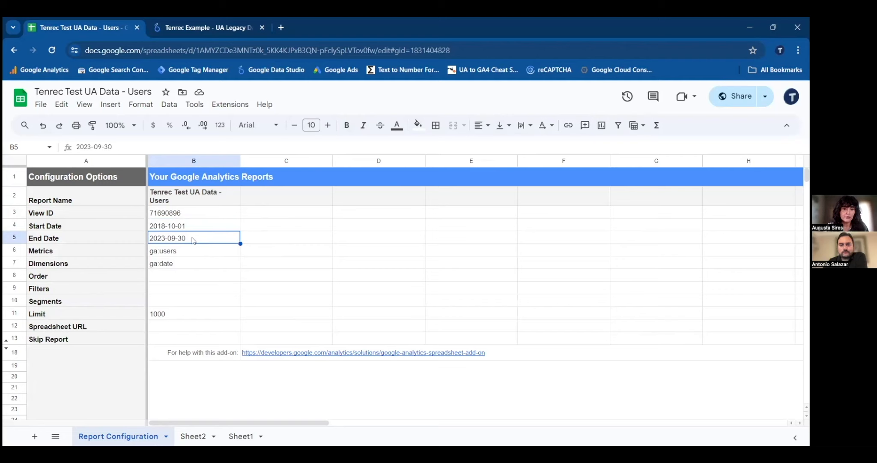
left_click(182, 313)
double_click(181, 313)
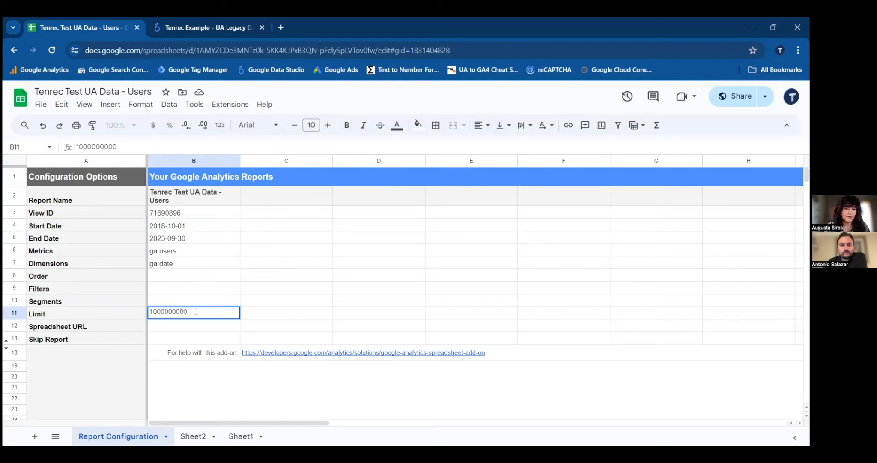
left_click(257, 315)
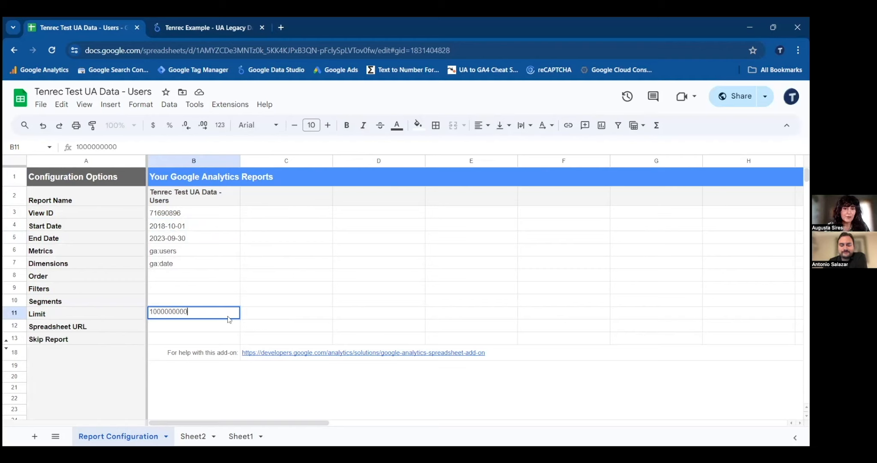
left_click(220, 314)
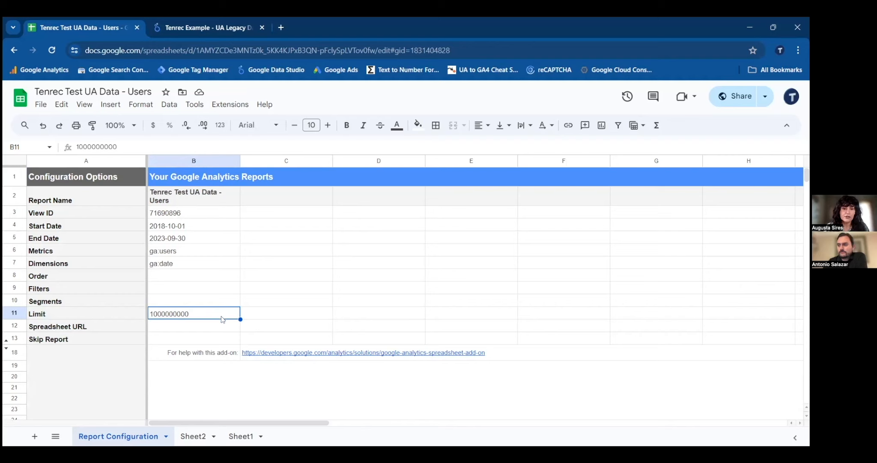
left_click(209, 211)
key("Down")
key("Down")
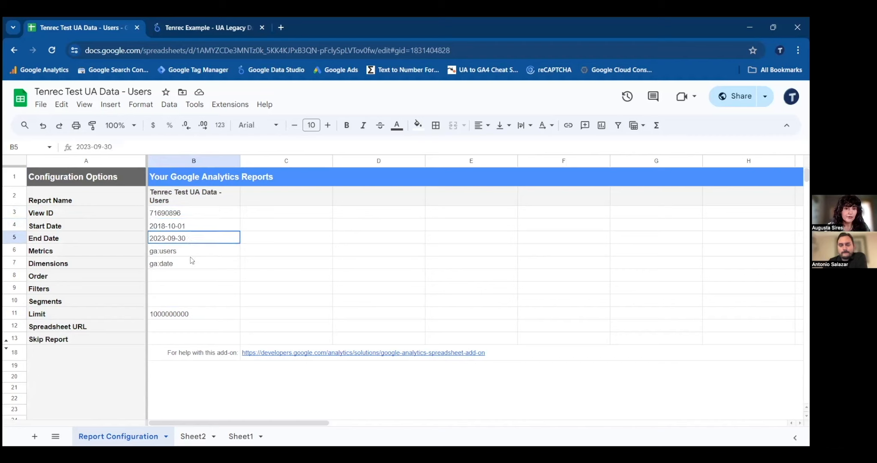
left_click(192, 314)
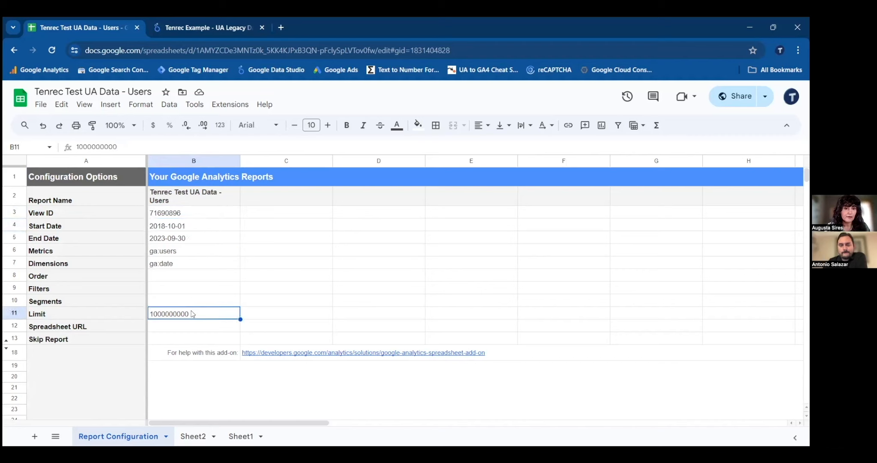
left_click(196, 224)
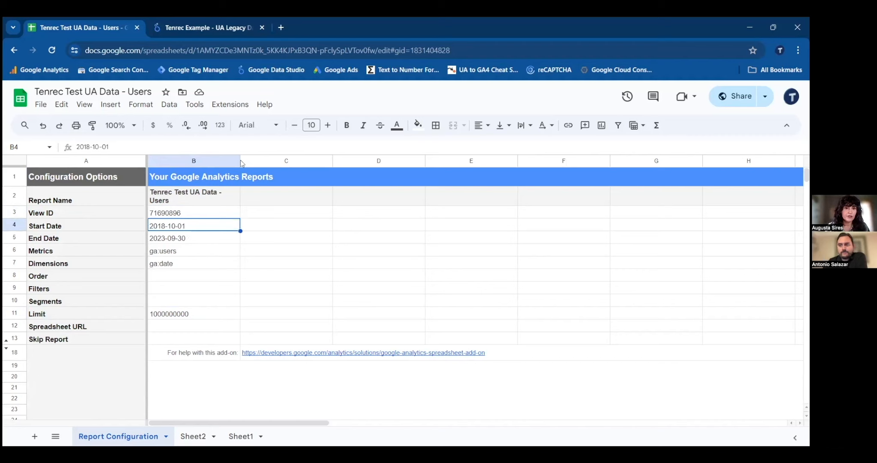
- Run the configured Google Analytics report with the add-on and dismiss the report status message
left_click(231, 104)
mouse_move(268, 206)
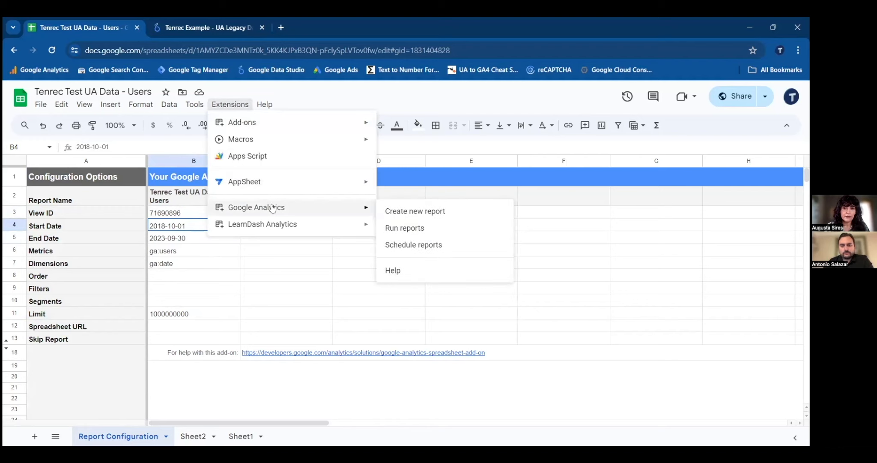
left_click(405, 228)
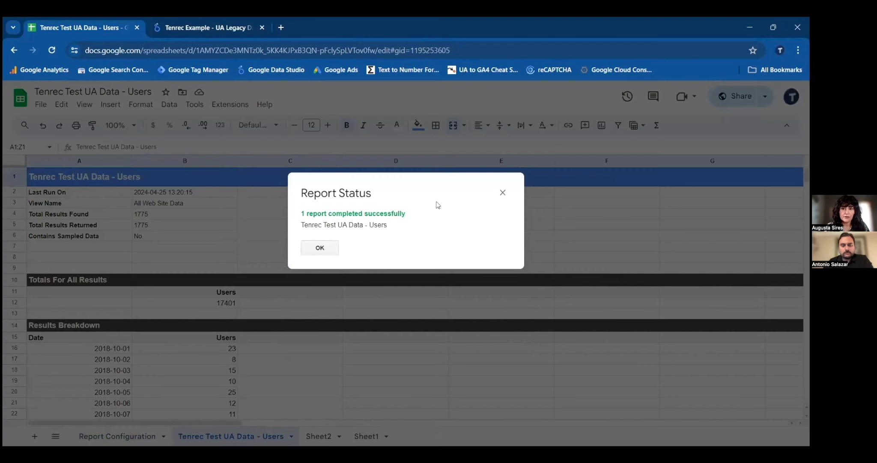
left_click(503, 192)
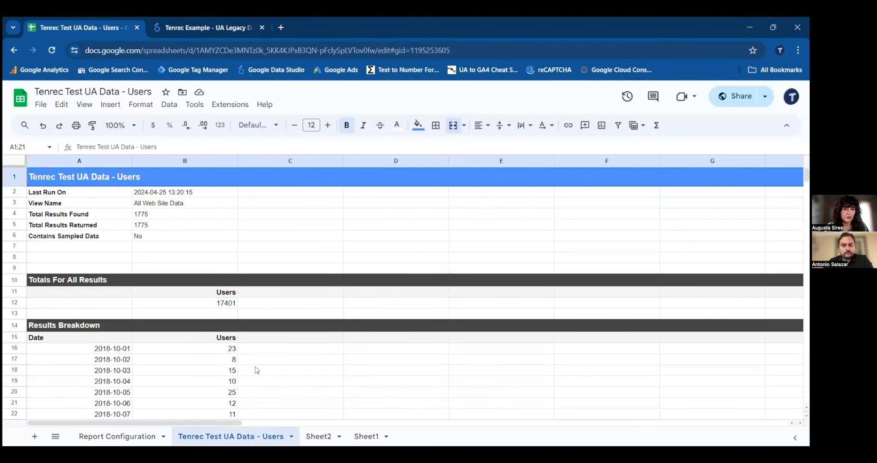
- Examine the generated Users report, checking the daily Date and Users breakdown and the total results found and returned
scroll(266, 302, "down", 3)
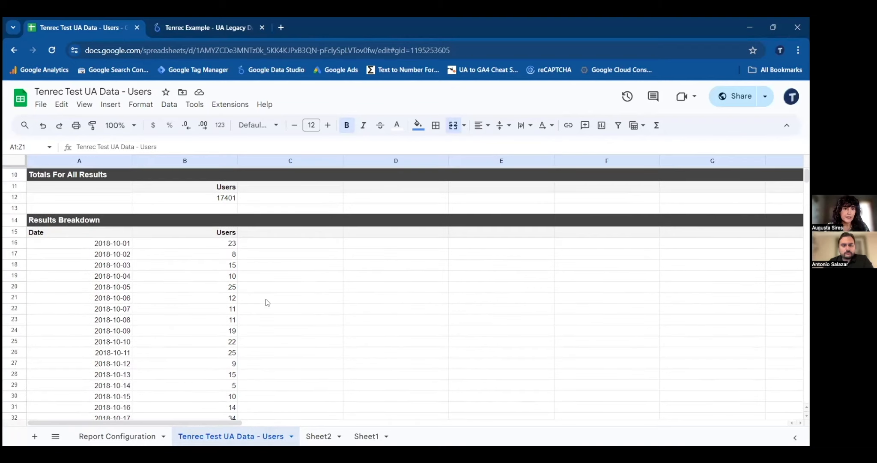
left_click(123, 232)
left_click(191, 232)
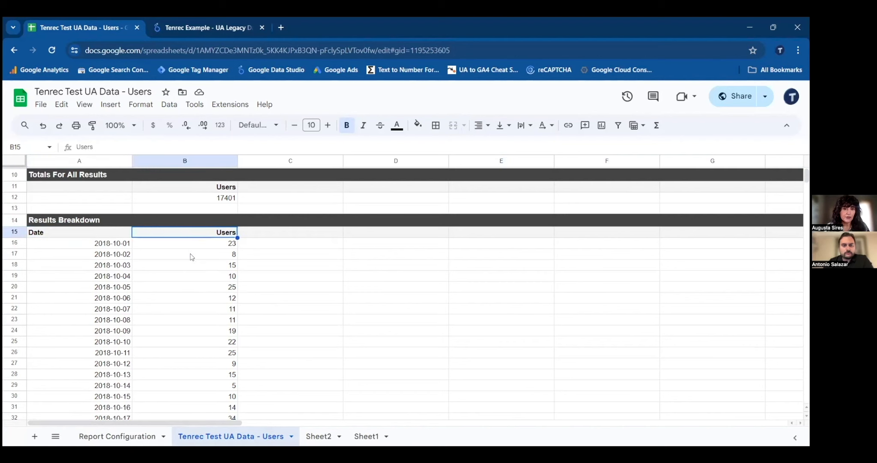
scroll(191, 264, "up", 3)
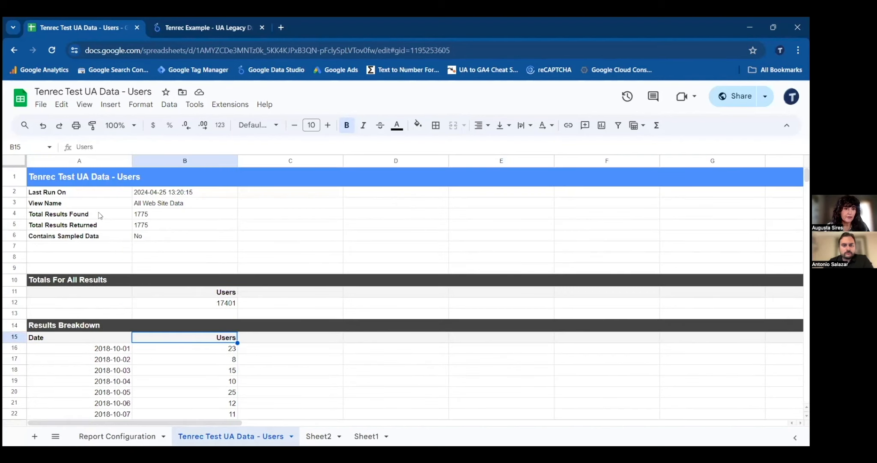
left_click(115, 214)
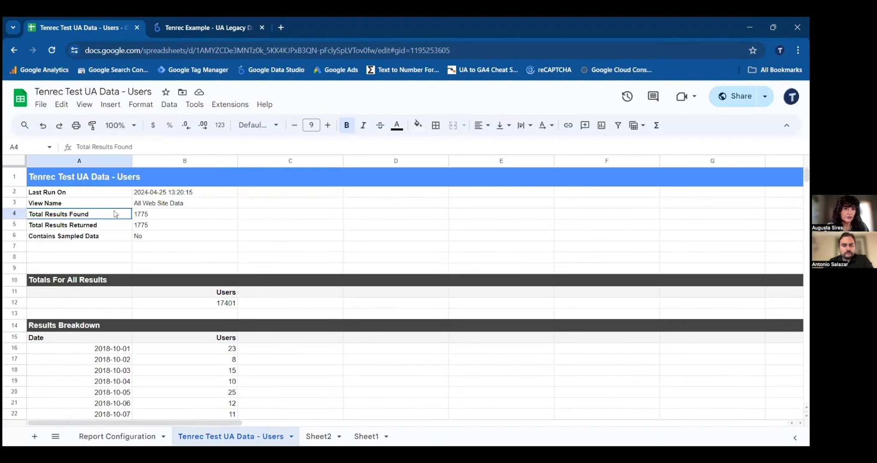
left_click(116, 226, "shift")
left_click_drag(155, 216, 155, 227)
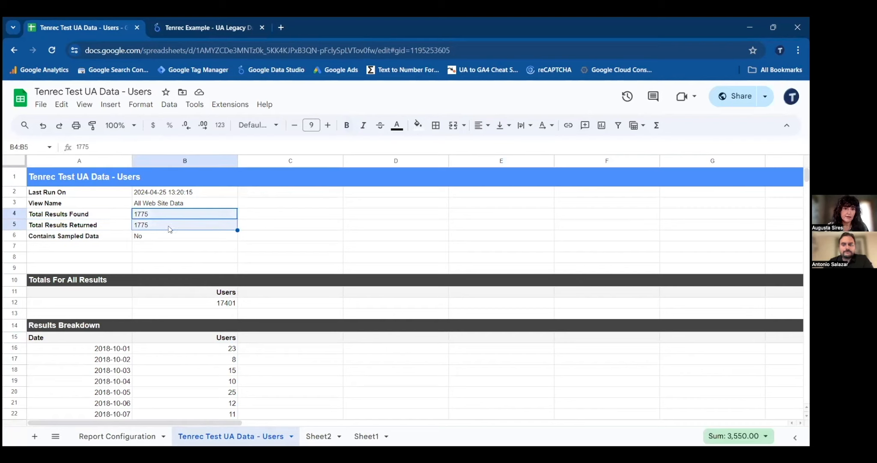
left_click(115, 192)
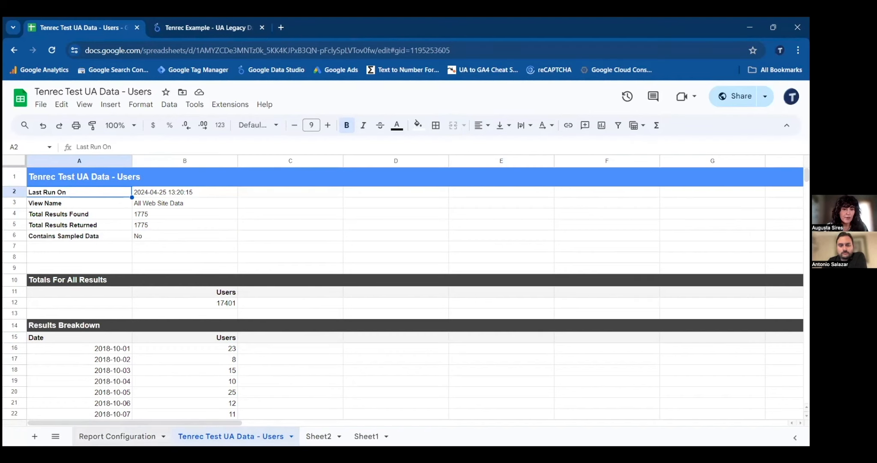
- Start another Google Analytics add-on report from the Report Configuration sheet and name it "Tenrec Test UA Data - New Users"
left_click(117, 435)
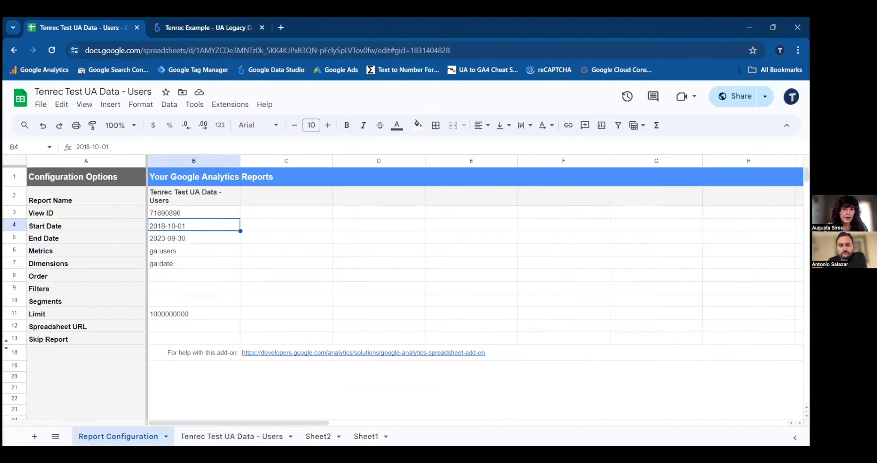
left_click(289, 198)
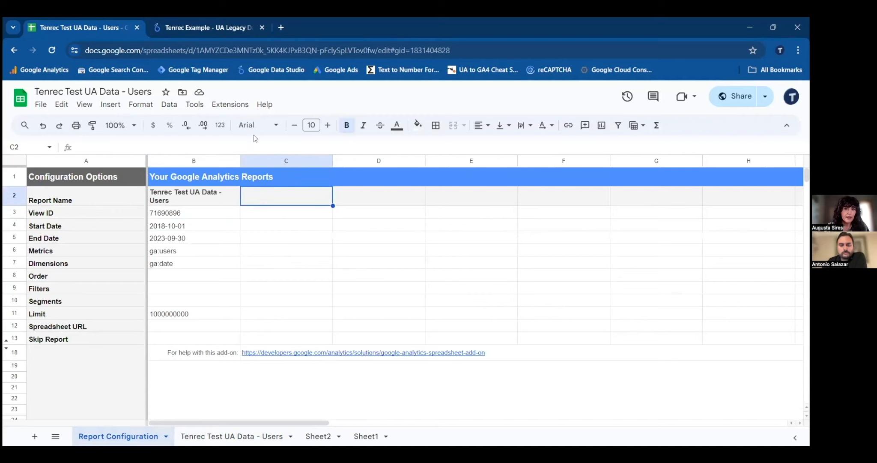
left_click(230, 104)
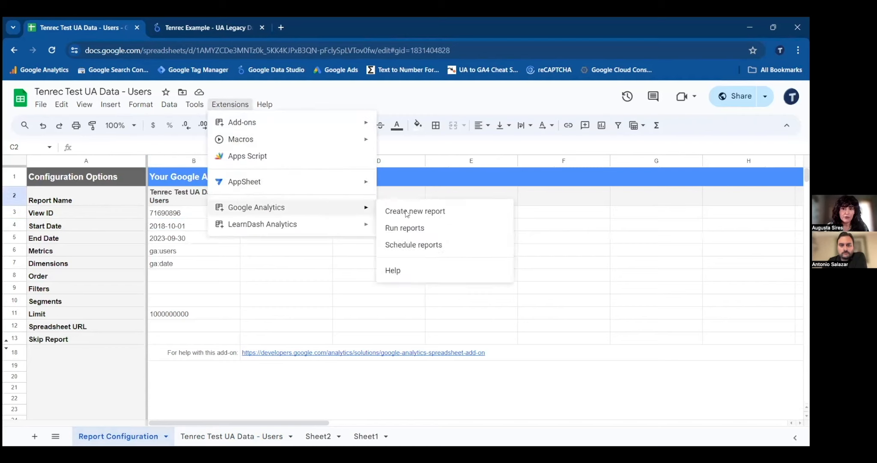
mouse_move(353, 208)
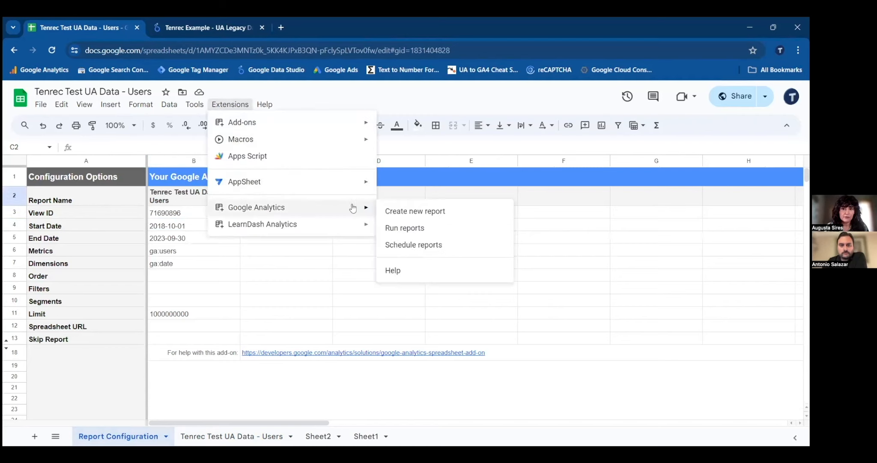
left_click(396, 211)
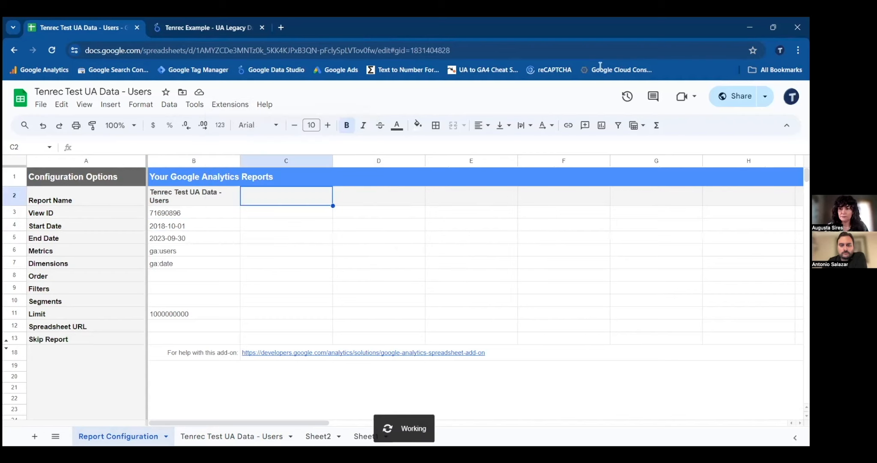
left_click(709, 164)
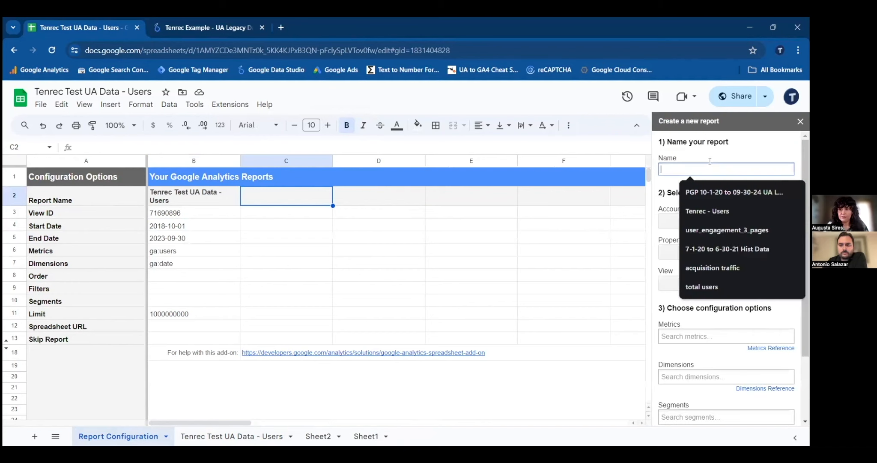
type("Tenrec Test UA Data - New Users")
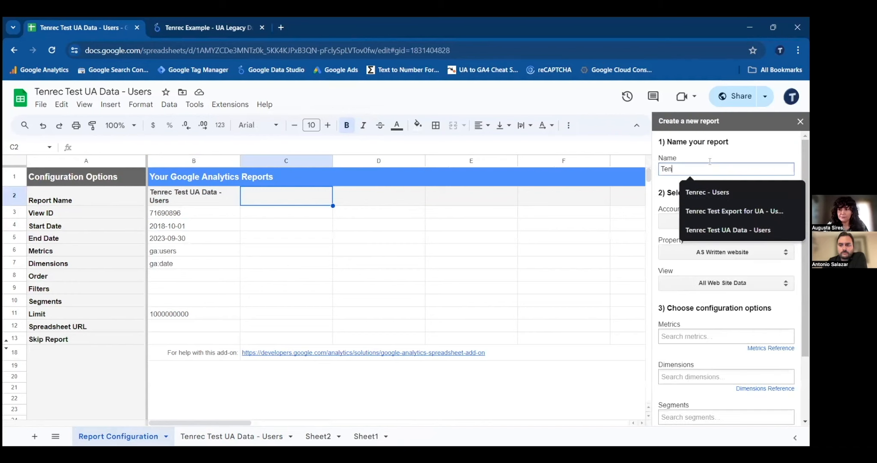
left_click(695, 228)
type("New")
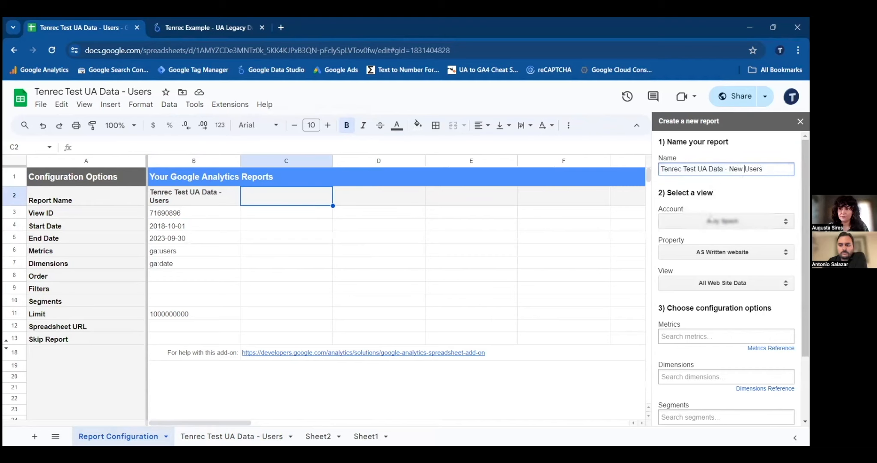
- Choose the tenrec.com account and the Tenrec.com (universal) property as the New Users report's data source
left_click(728, 220)
scroll(750, 269, "down", 2)
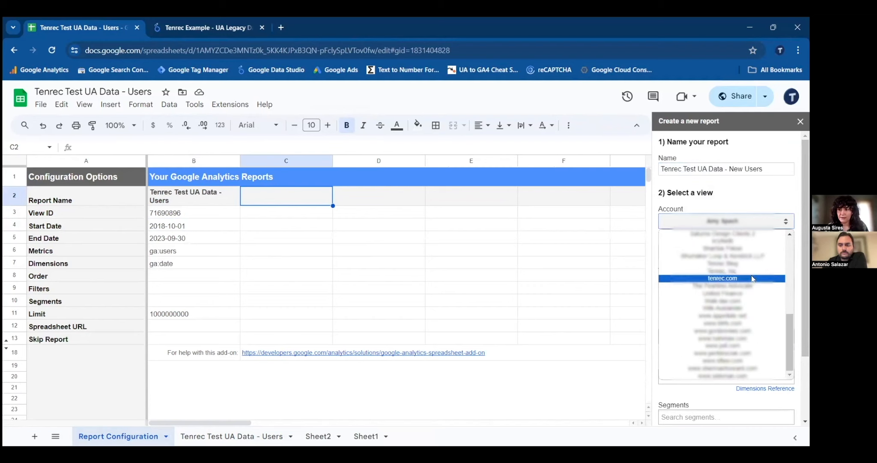
left_click(752, 278)
left_click(741, 251)
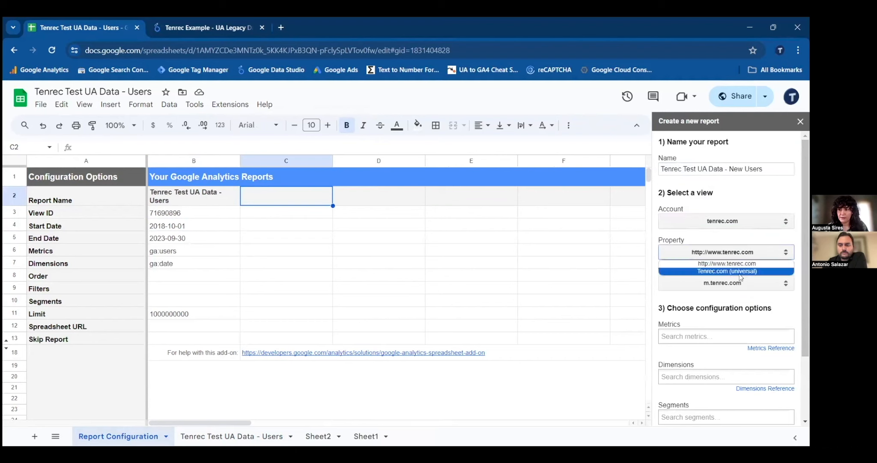
left_click(741, 276)
- Add the New Users metric and the Date dimension to the new report and create it
scroll(724, 269, "down", 2)
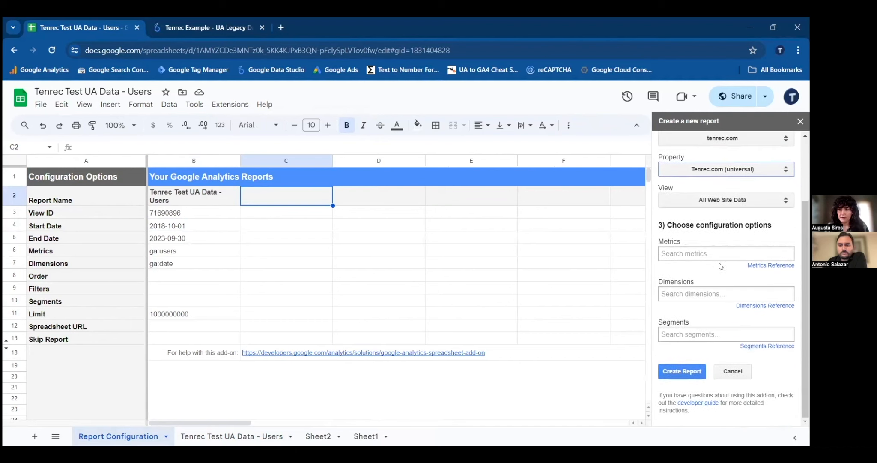
left_click(688, 253)
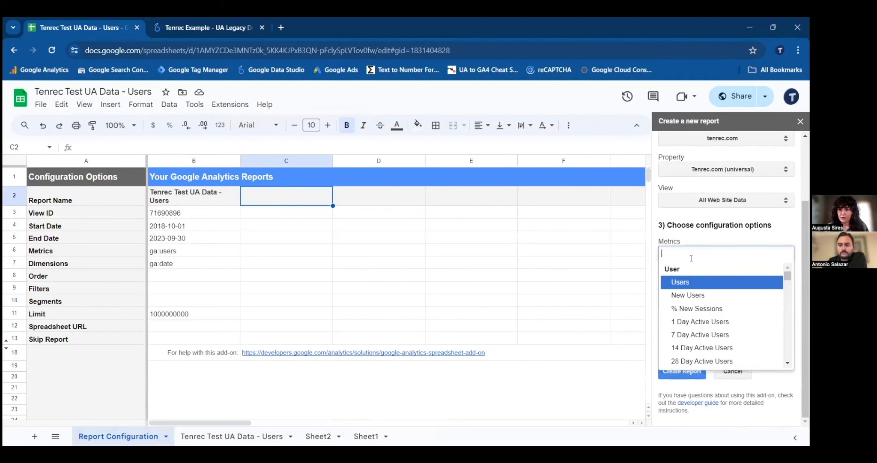
left_click(698, 296)
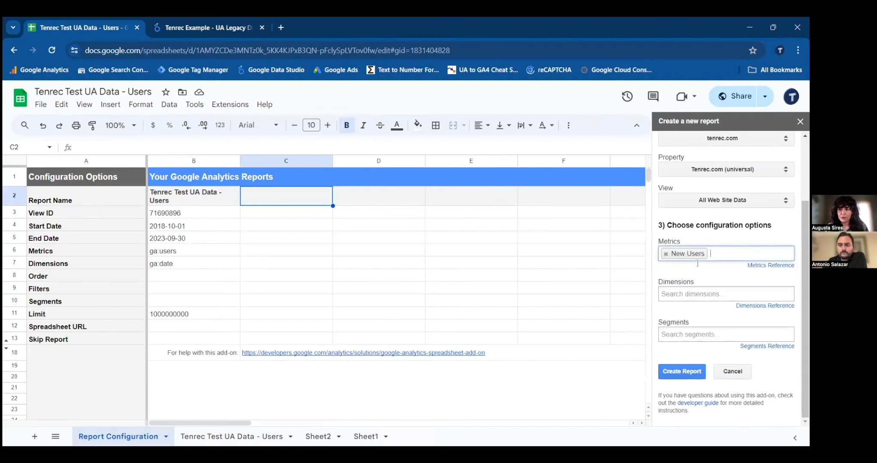
left_click(686, 293)
type("date")
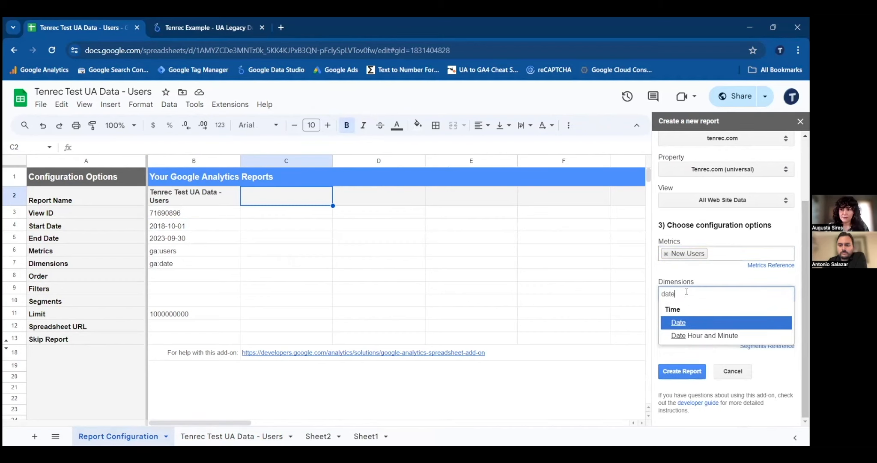
left_click(685, 324)
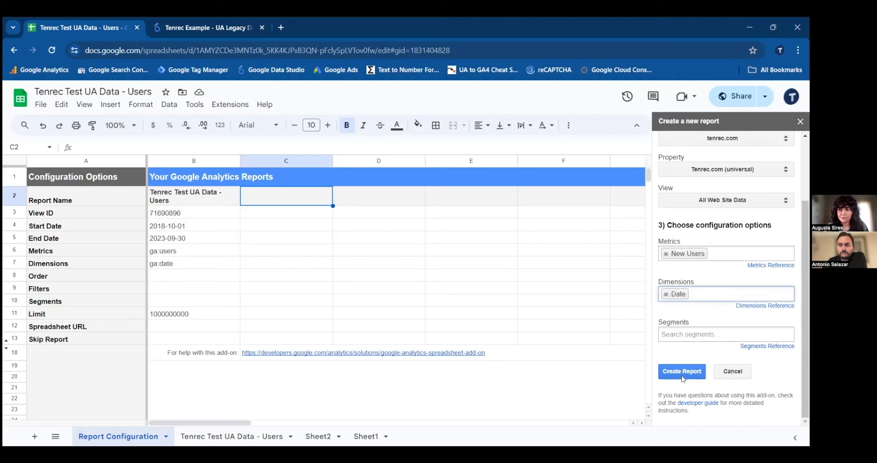
left_click(685, 376)
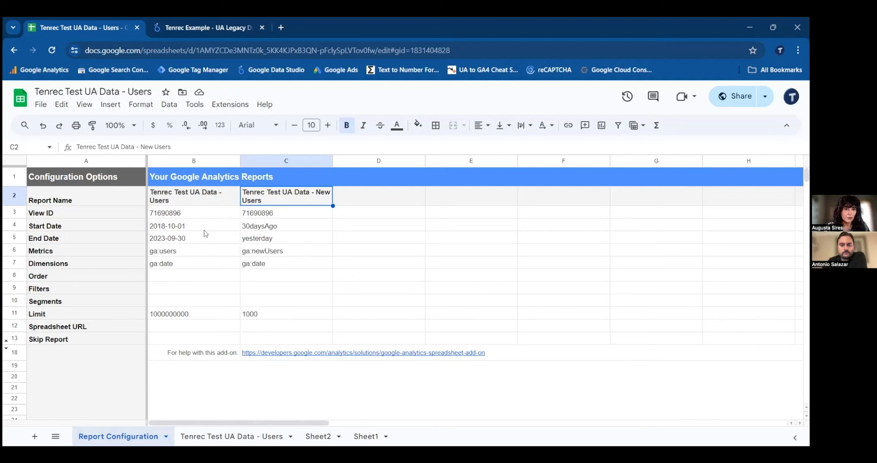
left_click_drag(205, 227, 206, 239)
key("ctrl+c")
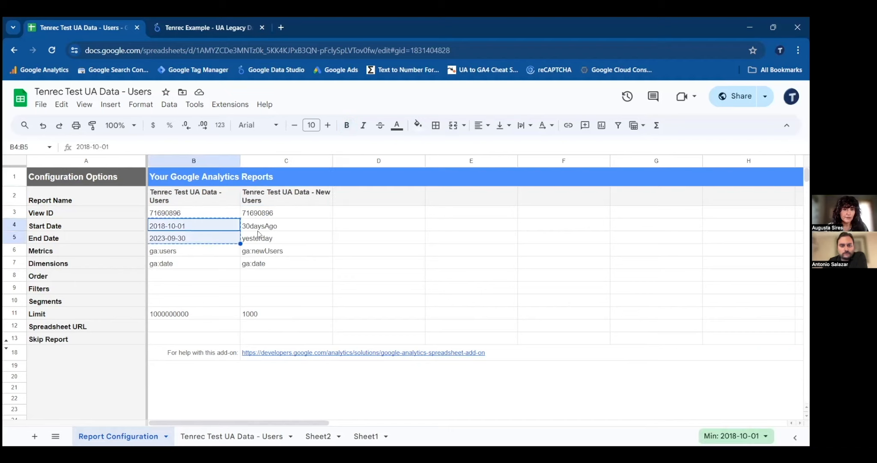
left_click(267, 224)
key("ctrl+v")
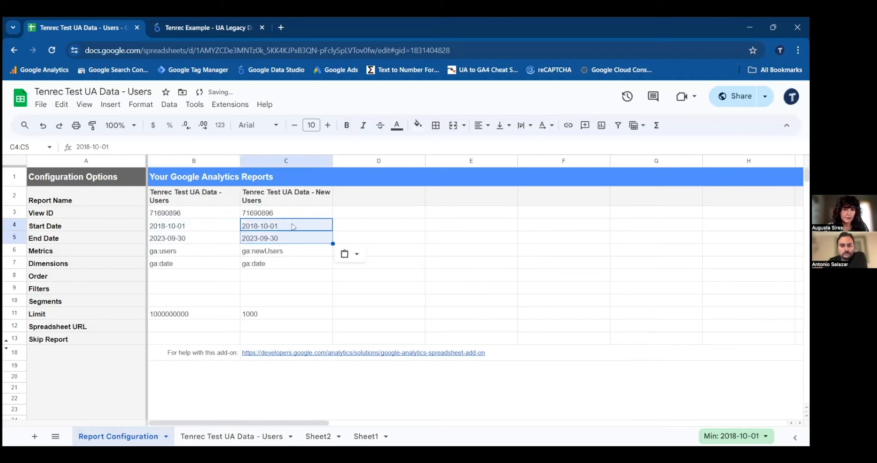
left_click(197, 314)
key("ctrl+c")
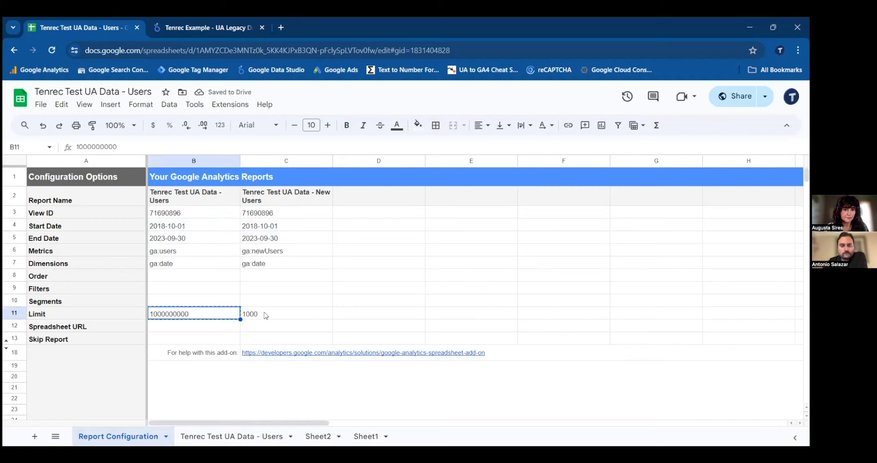
left_click(265, 315)
key("ctrl+v")
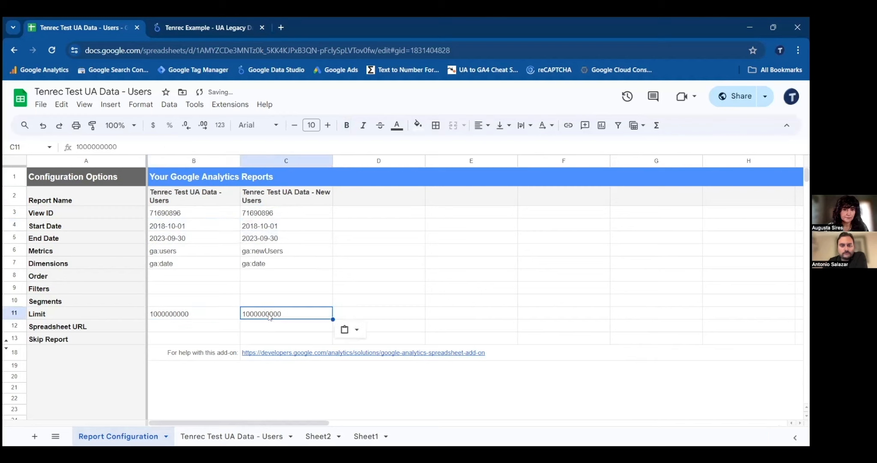
- Run the configured Google Analytics reports with the add-on and dismiss the report status message
left_click(298, 194)
left_click(241, 106)
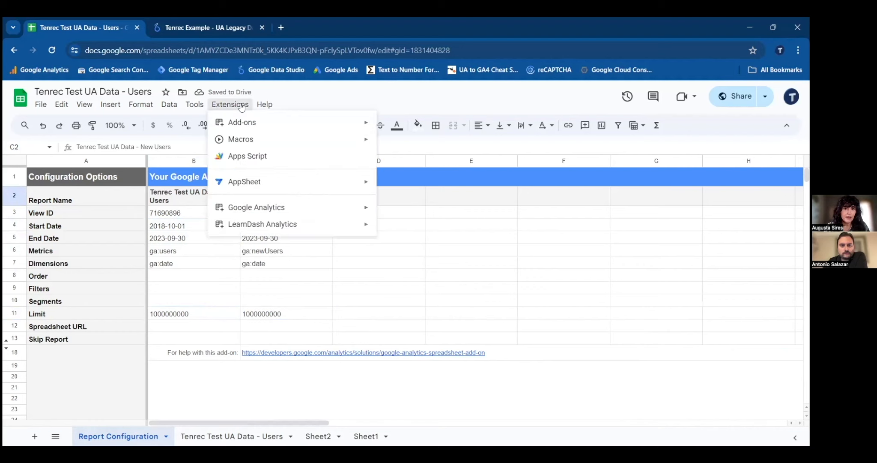
mouse_move(316, 213)
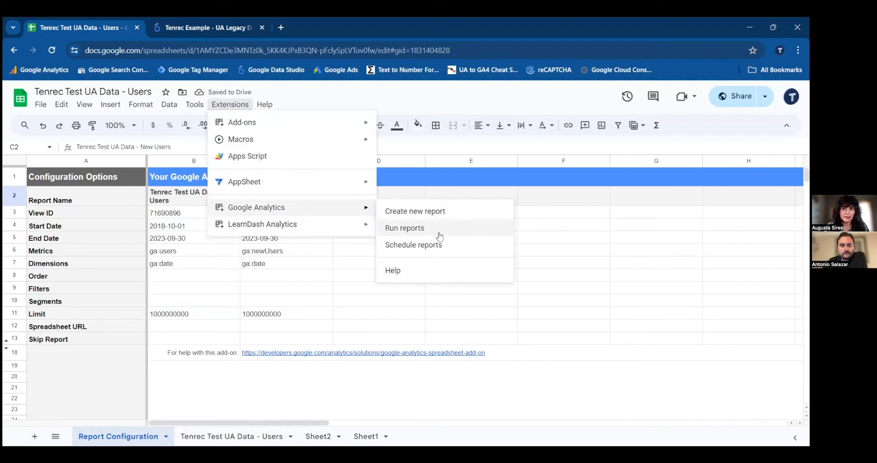
left_click(440, 232)
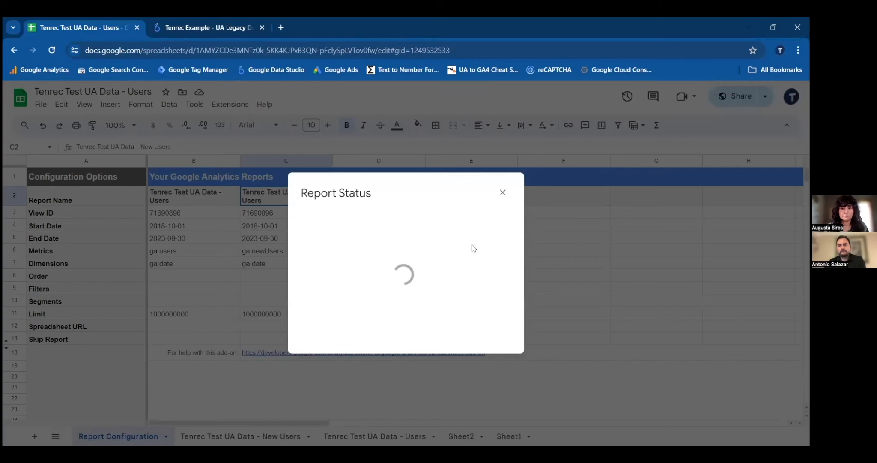
left_click(502, 194)
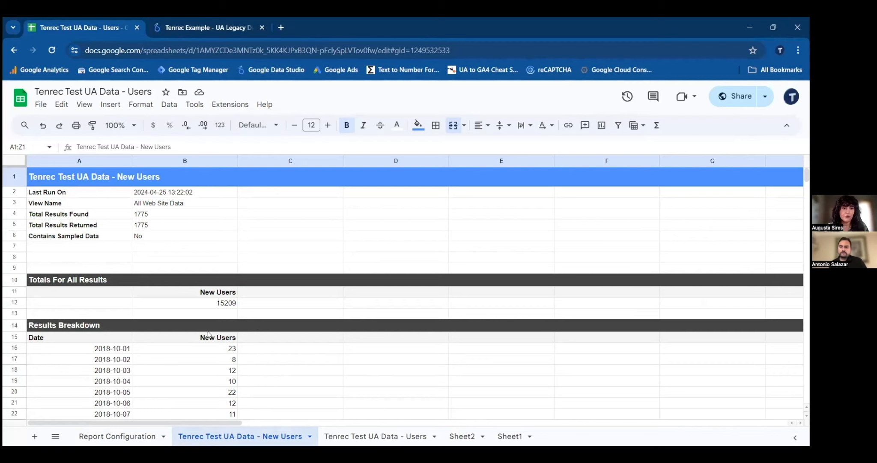
- Examine the New Users report's totals and daily Date and New Users breakdown, and return to the Report Configuration sheet
scroll(209, 334, "down", 1)
scroll(191, 277, "down", 1)
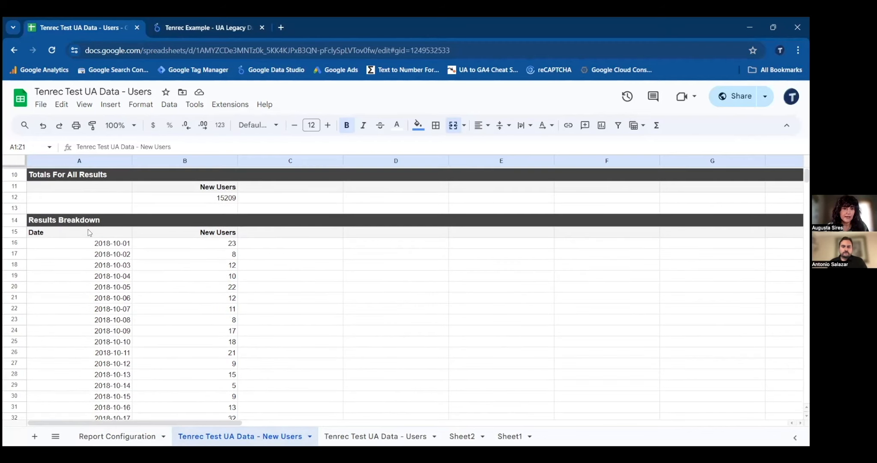
left_click(88, 231)
left_click(201, 236)
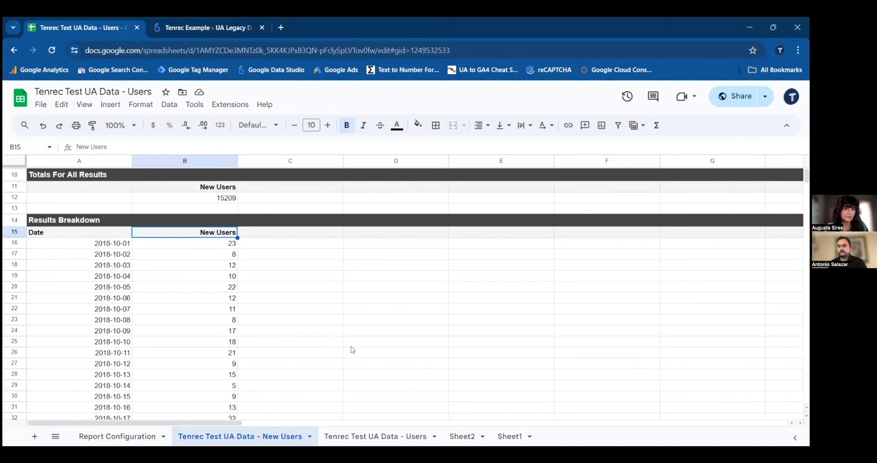
scroll(352, 349, "up", 2)
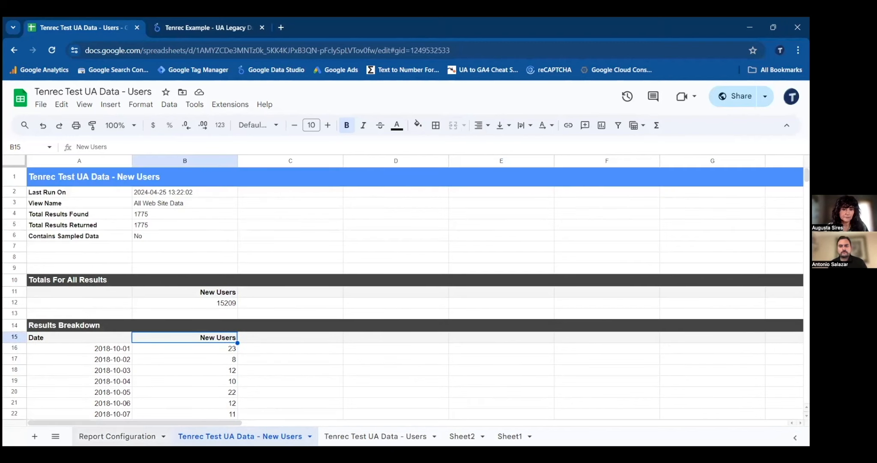
left_click(117, 436)
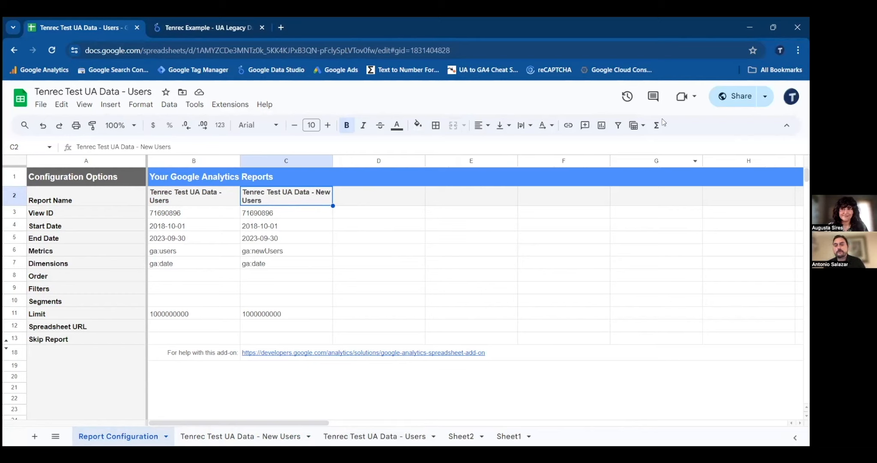
scroll(439, 400, "down", 1)
scroll(440, 402, "up", 1)
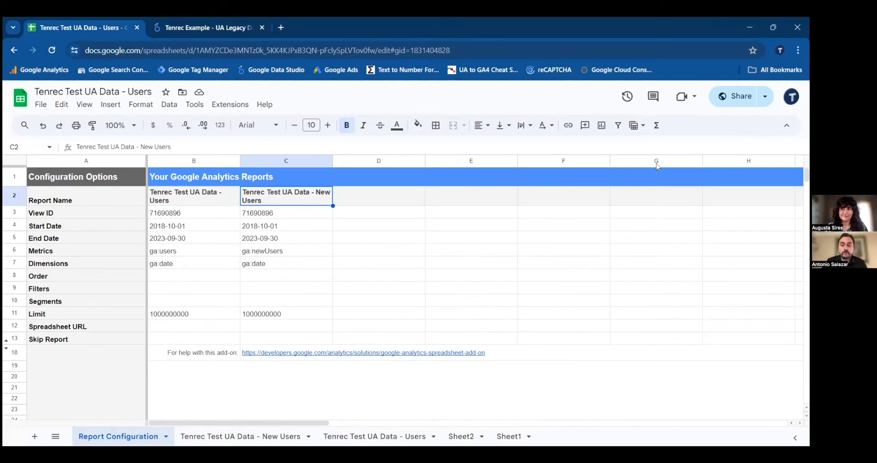
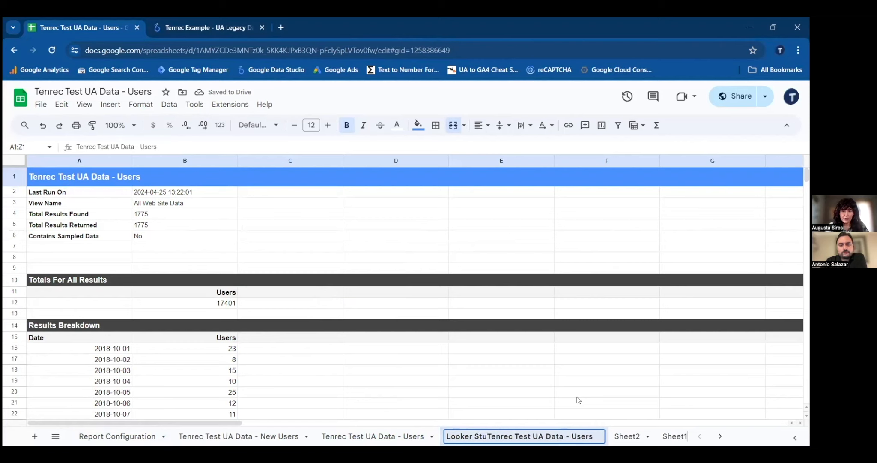
- Rename the copied Users sheet as Looker Studio Tenrec Test UA Data - Users and delete its rows 1 to 14
type("dio")
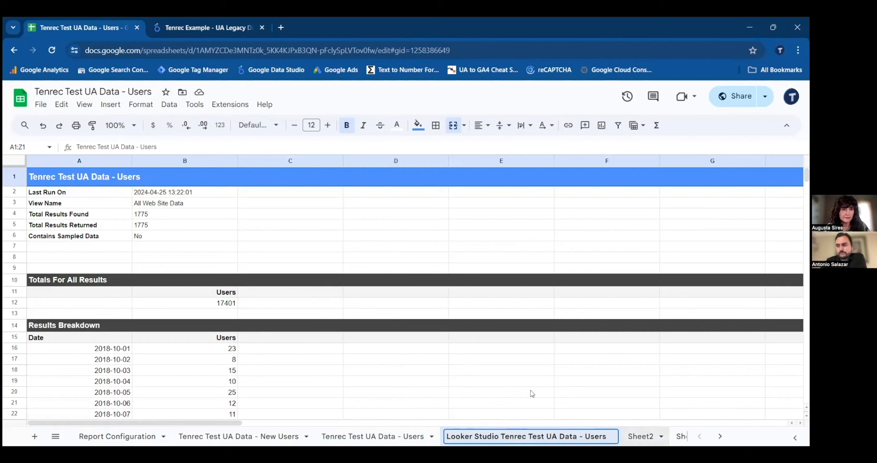
left_click(489, 405)
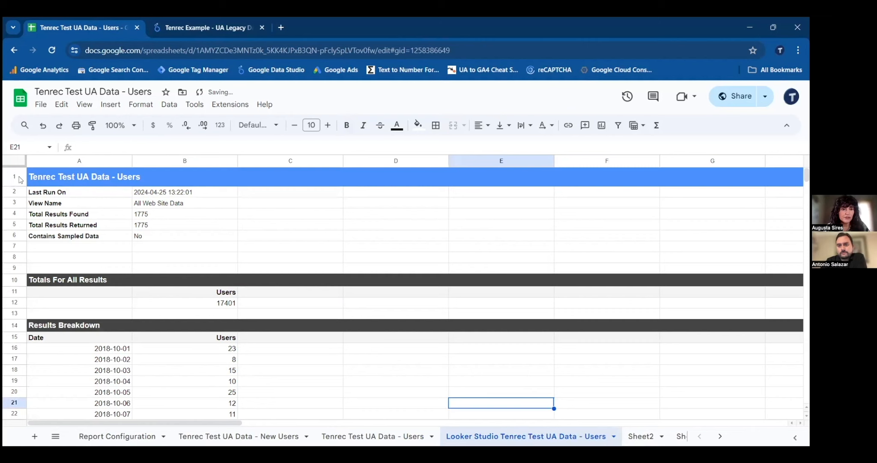
left_click_drag(19, 180, 27, 324)
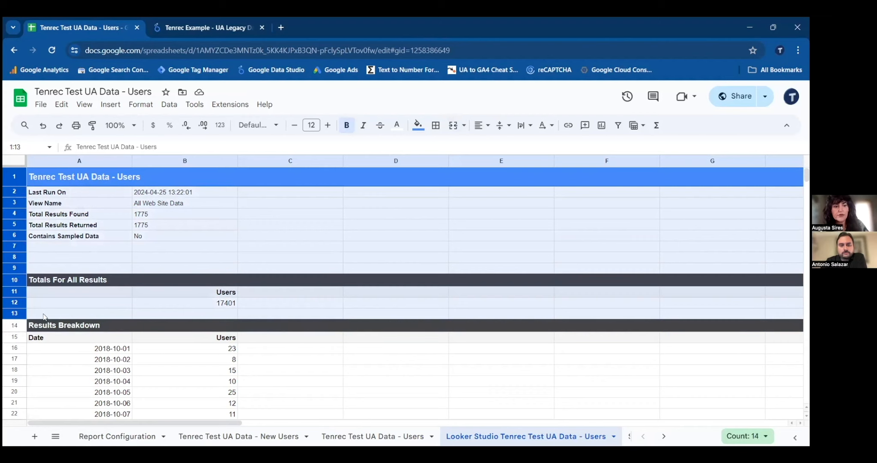
right_click(172, 246)
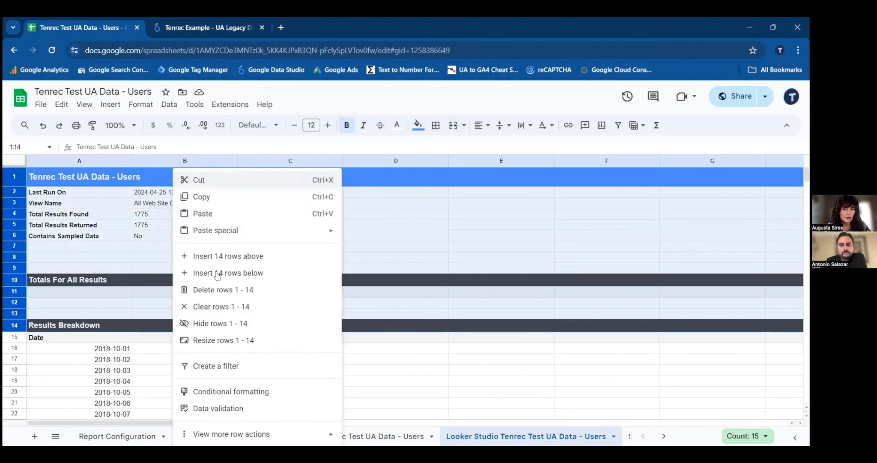
left_click(223, 289)
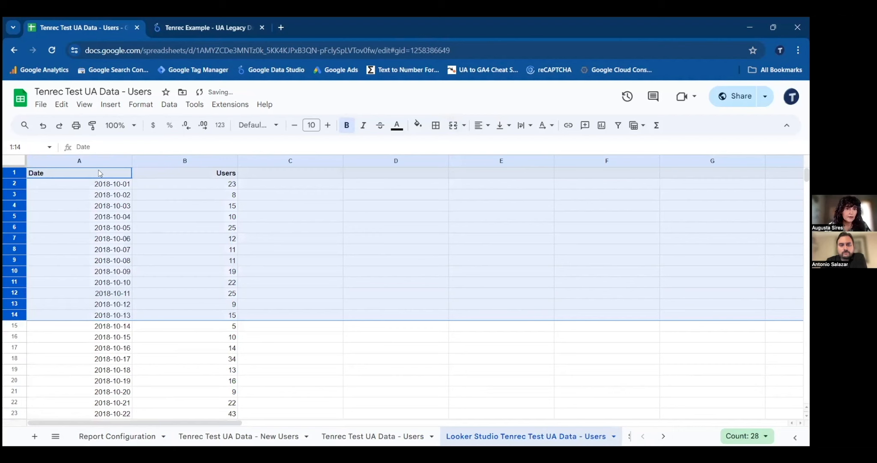
- Format the Date column with the custom month/day/two-digit-year date format (8/5/30 style)
left_click(97, 172)
left_click(96, 160)
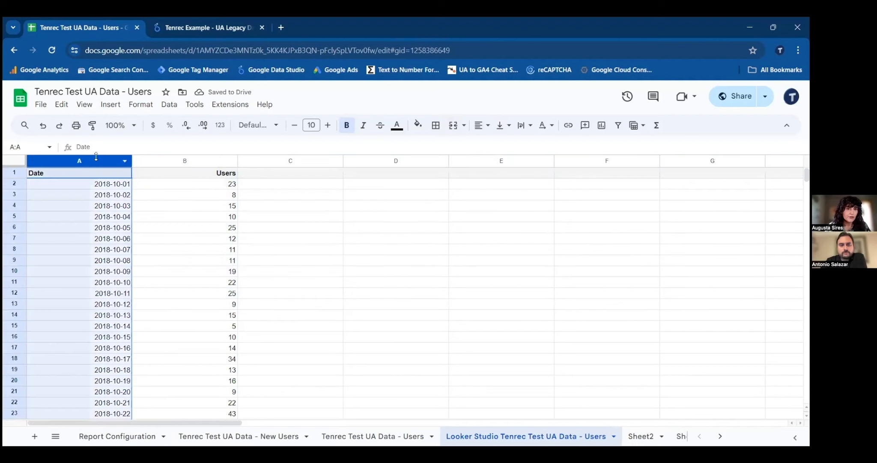
left_click(150, 107)
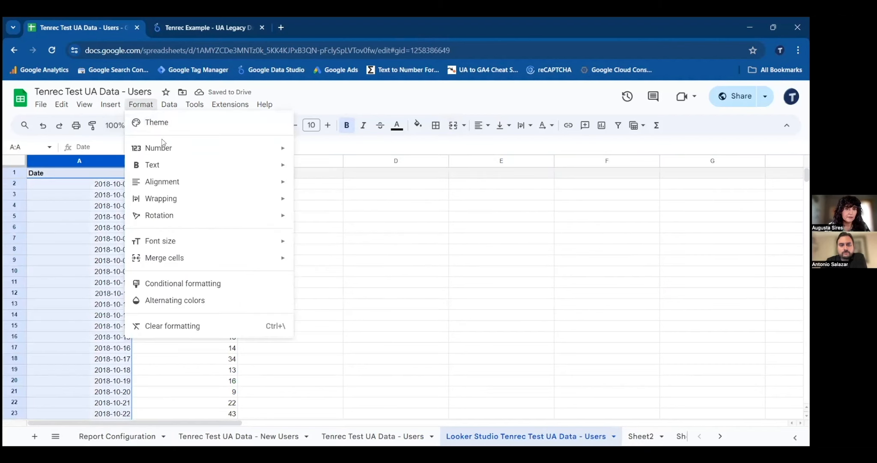
mouse_move(174, 148)
scroll(371, 390, "down", 2)
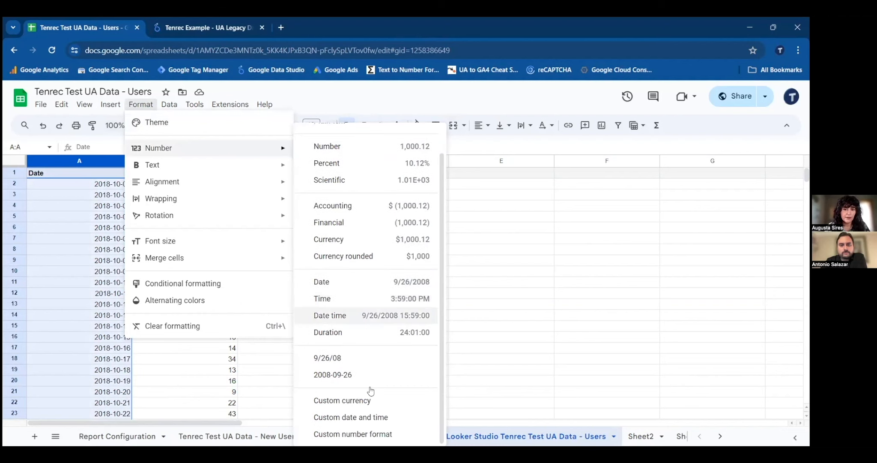
left_click(350, 417)
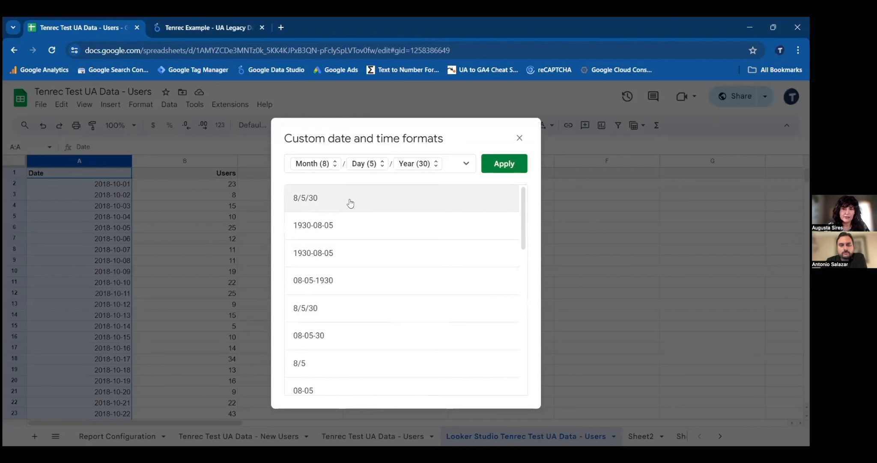
left_click(504, 163)
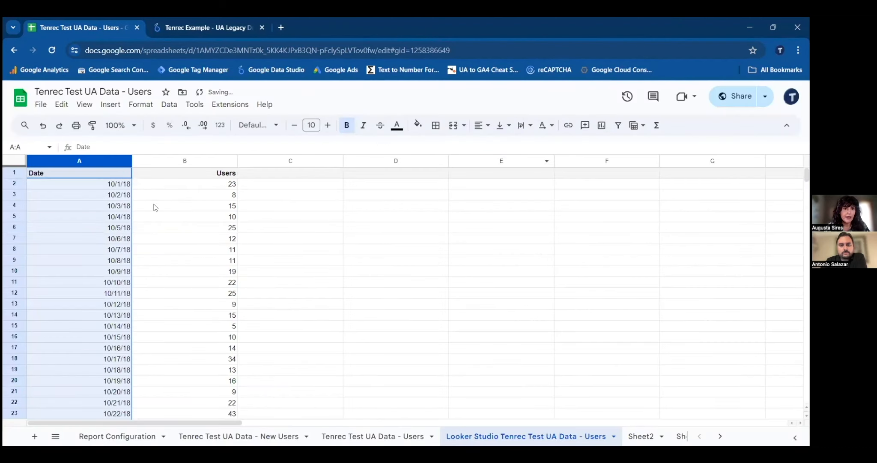
left_click(112, 173)
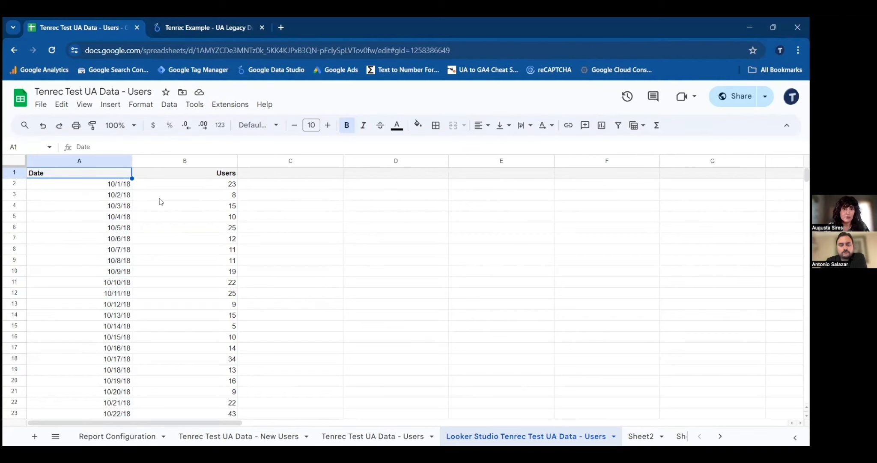
- Switch to the Tenrec Example UA Legacy Data Dashboard in Looker Studio and examine the User Overview page's users and new users charts
left_click(300, 197)
left_click(300, 57)
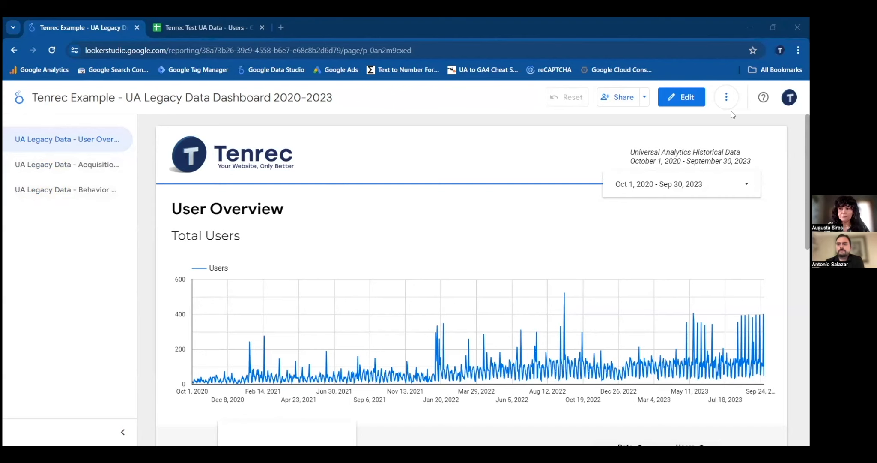
scroll(805, 142, "down", 2)
left_click_drag(805, 143, 809, 214)
scroll(617, 273, "down", 1)
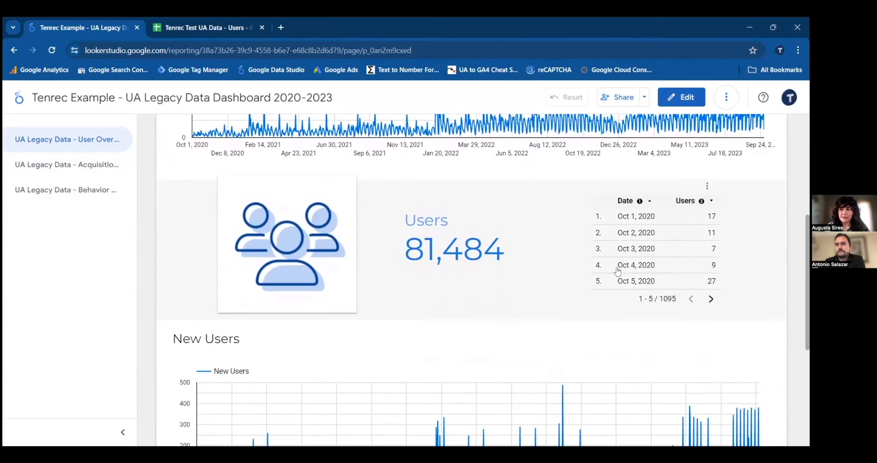
left_click_drag(806, 236, 803, 314)
left_click_drag(792, 269, 805, 200)
scroll(801, 184, "up", 5)
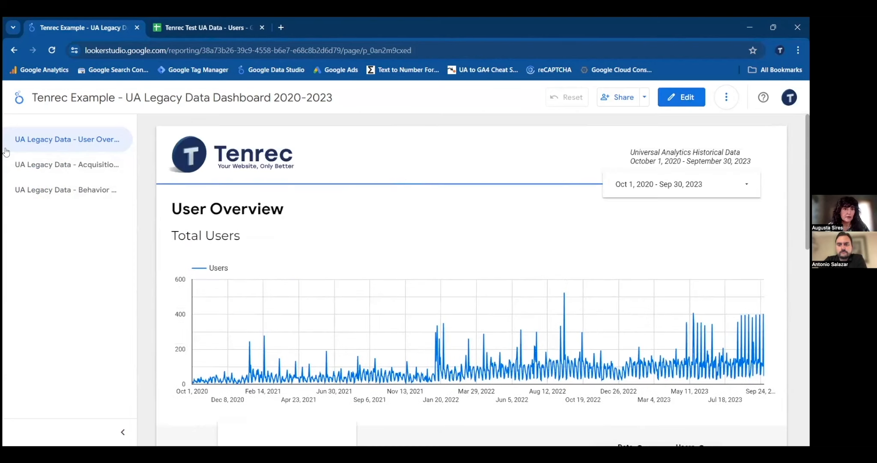
- Examine the Acquisition Overview page's acquisition channel and source/medium charts and tables
left_click(67, 165)
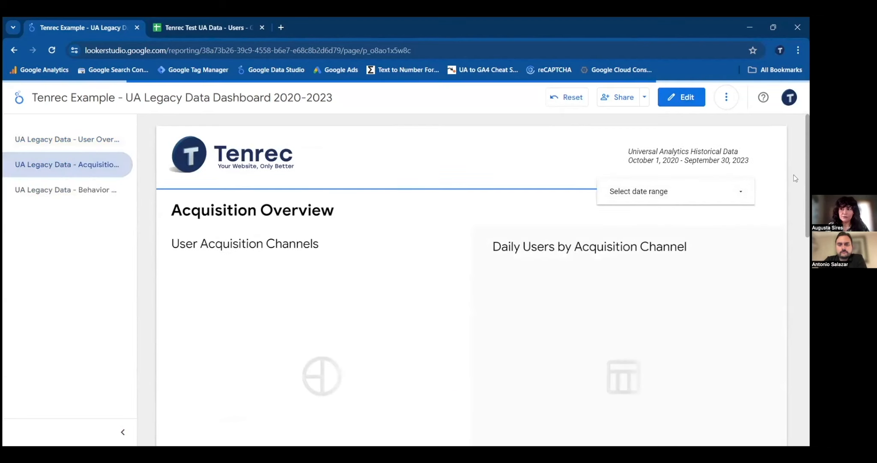
left_click_drag(805, 124, 808, 144)
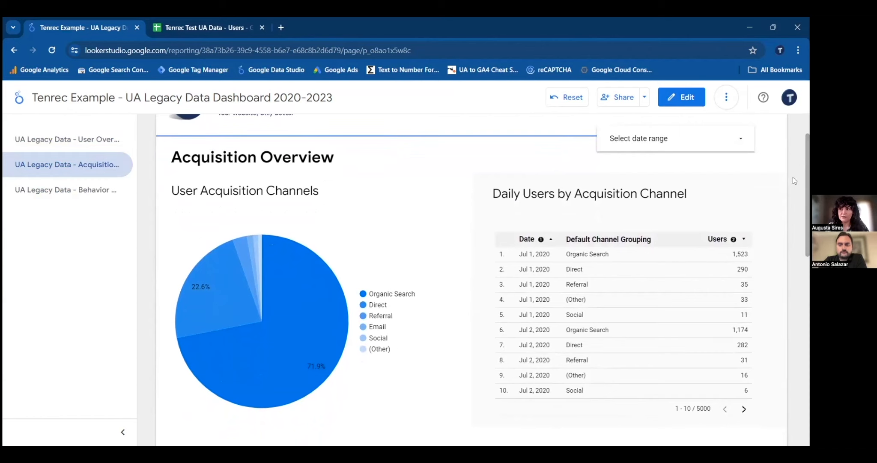
left_click_drag(807, 181, 807, 359)
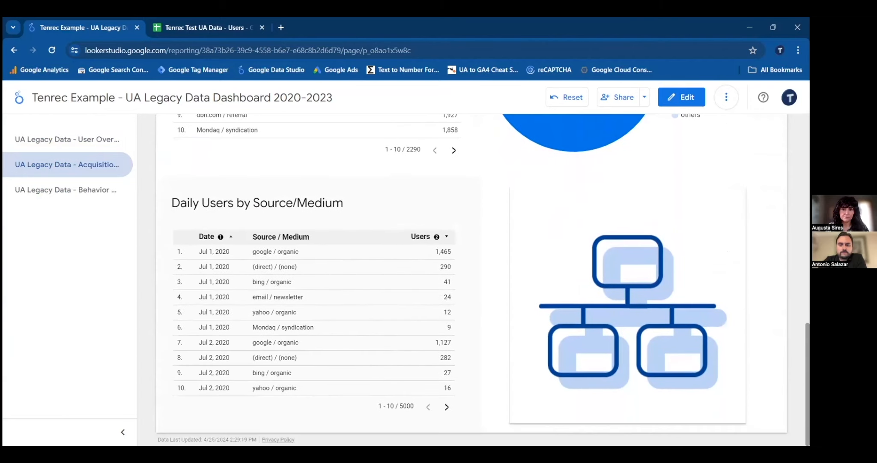
scroll(471, 278, "up", 5)
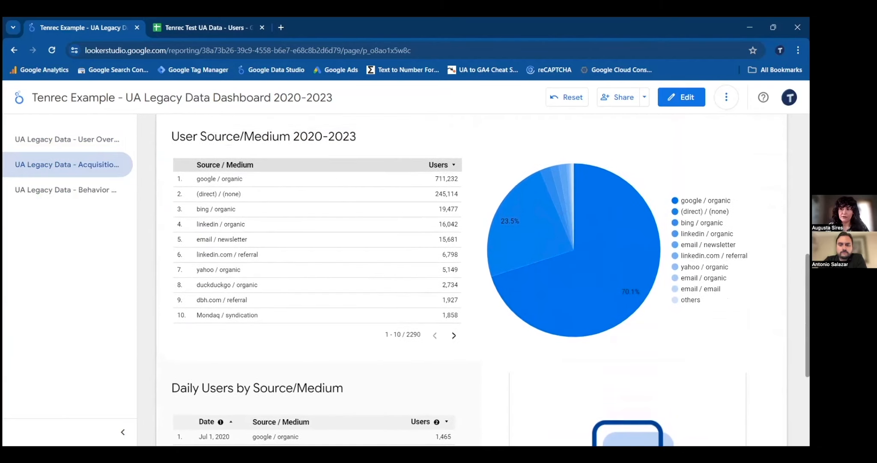
scroll(471, 278, "up", 2)
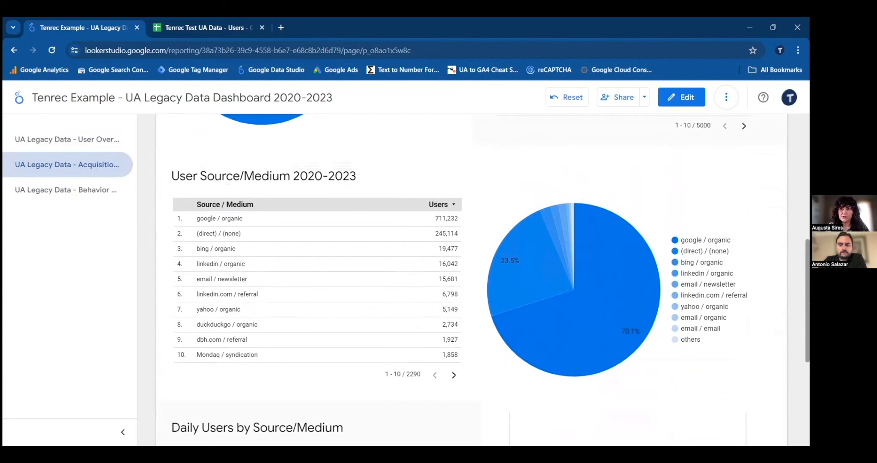
scroll(471, 278, "up", 8)
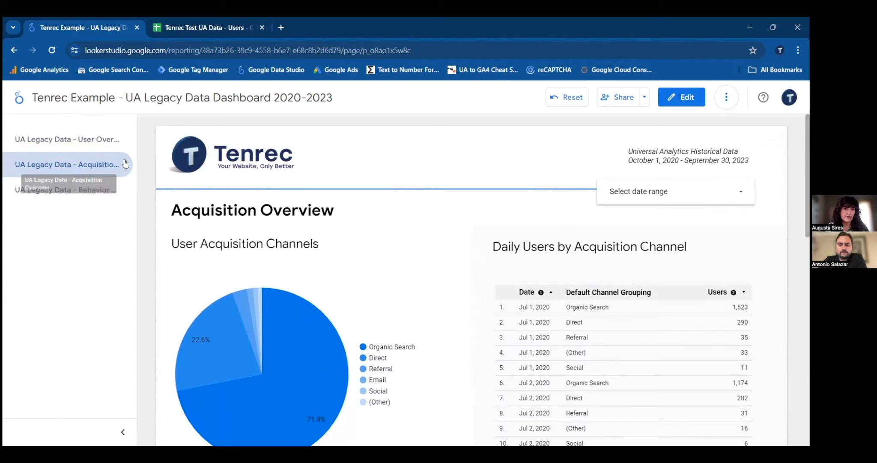
- Examine the Behavior Overview page's landing page, page, sessions and pageviews charts and tables
left_click(96, 185)
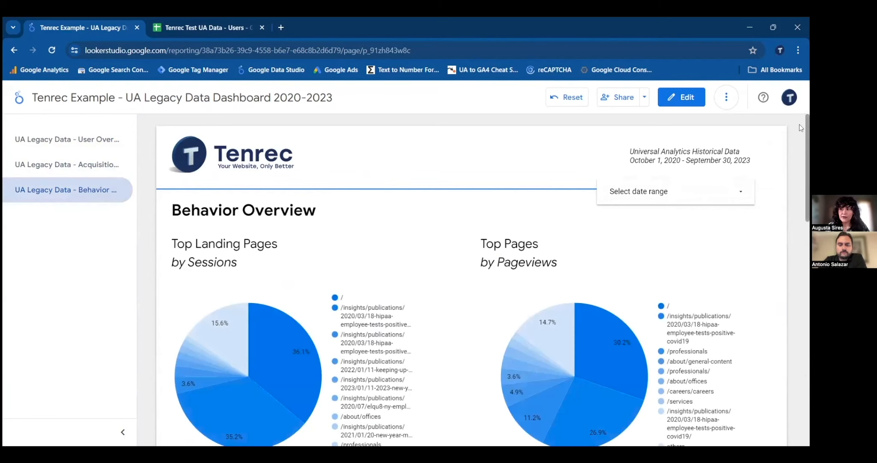
scroll(808, 148, "down", 1)
scroll(472, 279, "down", 5)
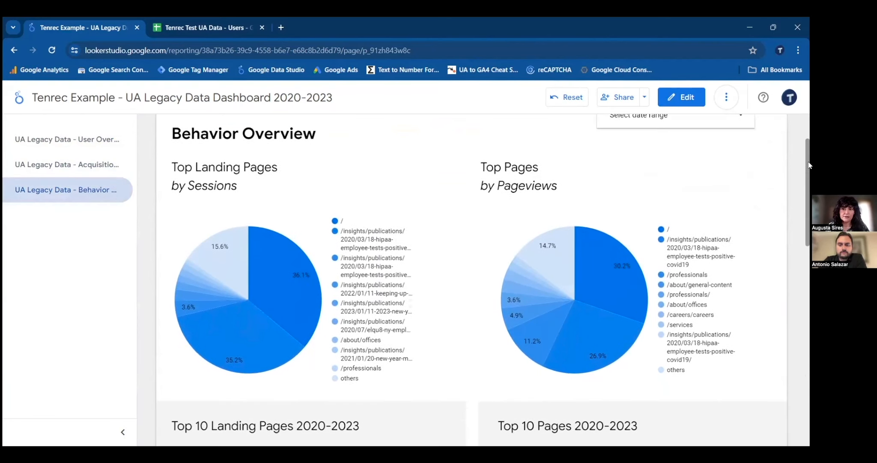
scroll(484, 280, "down", 3)
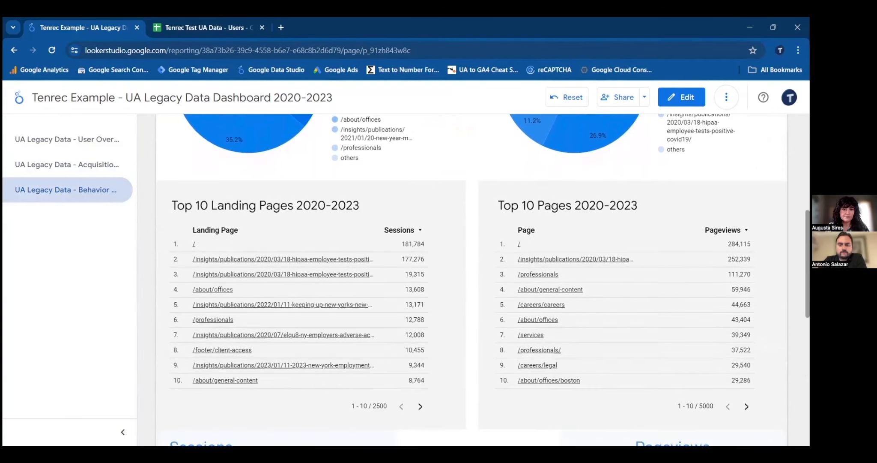
scroll(483, 279, "down", 5)
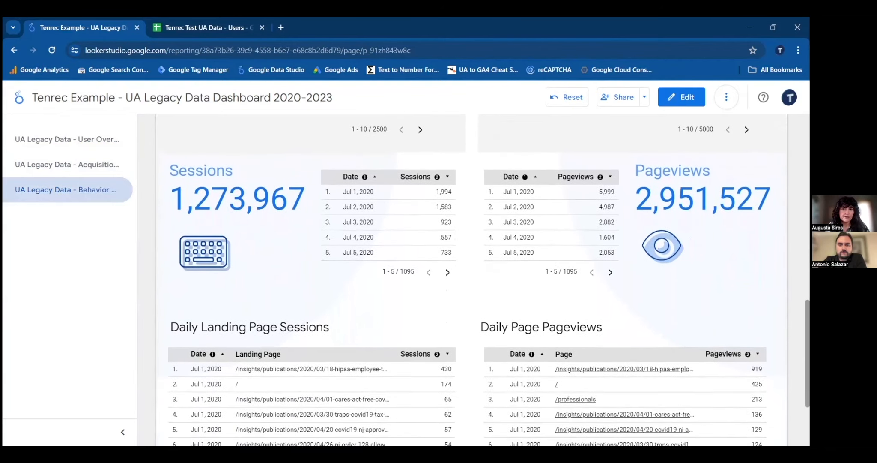
scroll(483, 280, "down", 2)
scroll(579, 321, "down", 1)
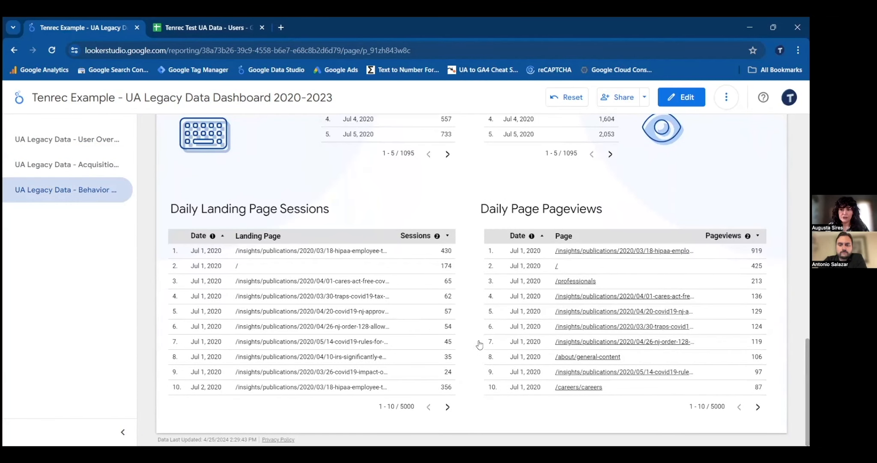
left_click_drag(808, 350, 807, 127)
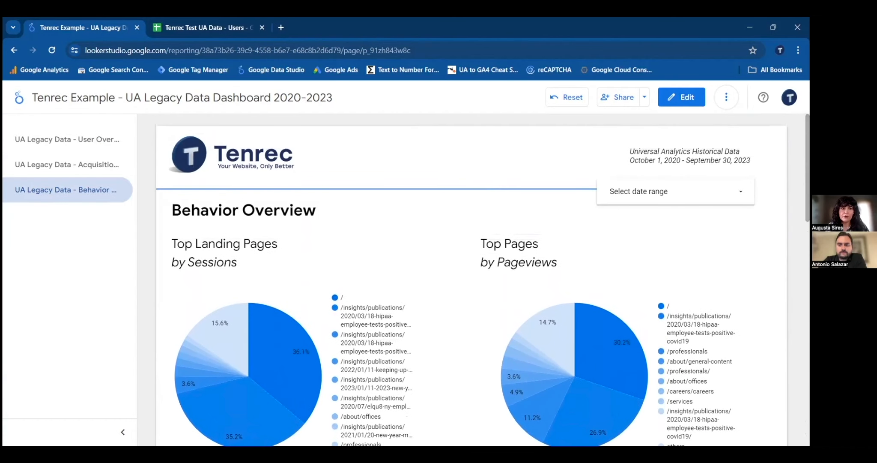
- Return to the User Overview page, put the dashboard into edit mode and select the Total Users time series chart
left_click(71, 137)
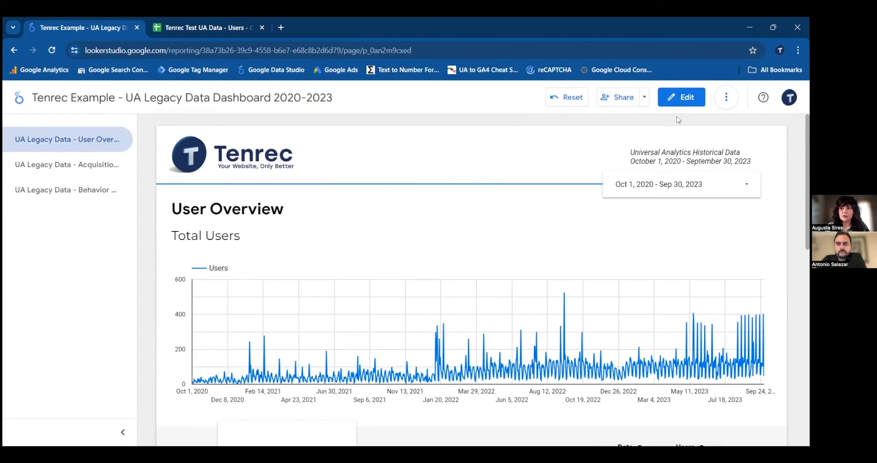
left_click(690, 99)
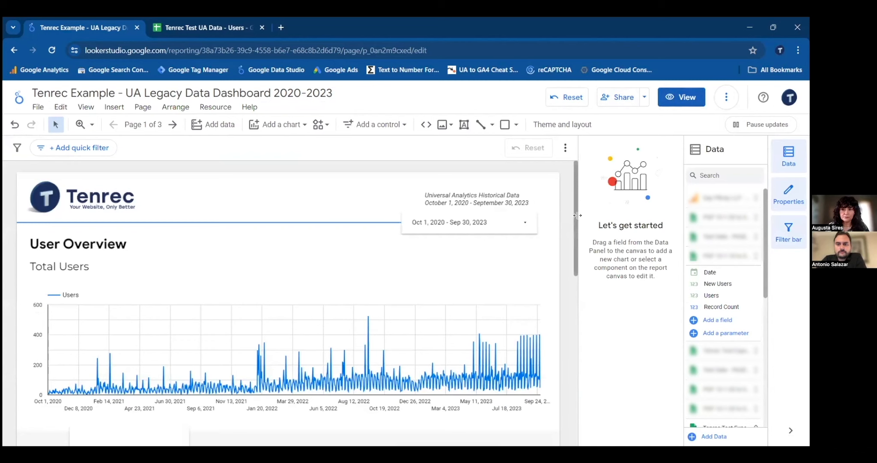
left_click_drag(577, 218, 573, 219)
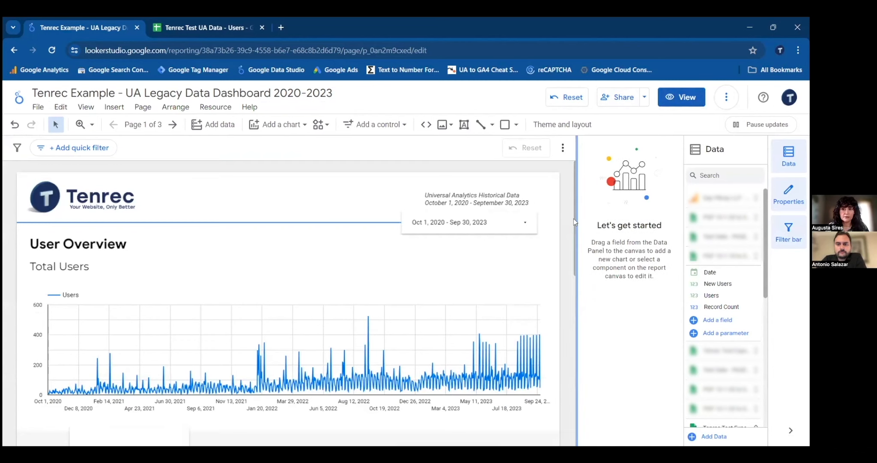
scroll(571, 228, "down", 3)
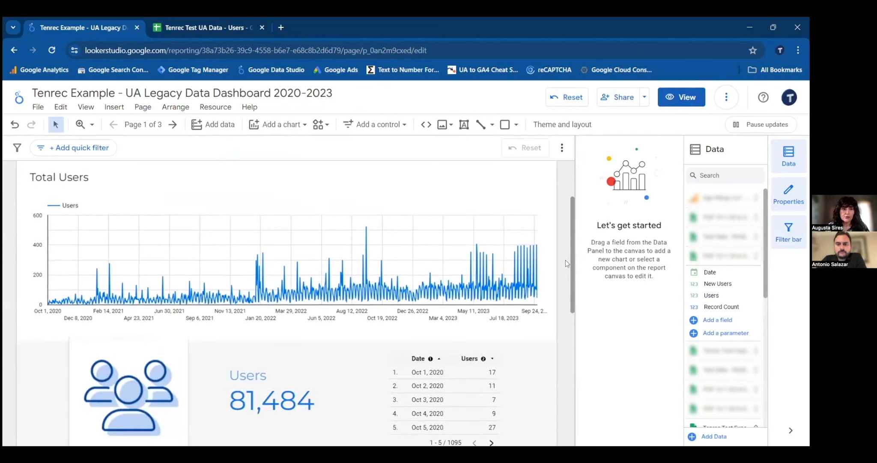
scroll(566, 260, "down", 1)
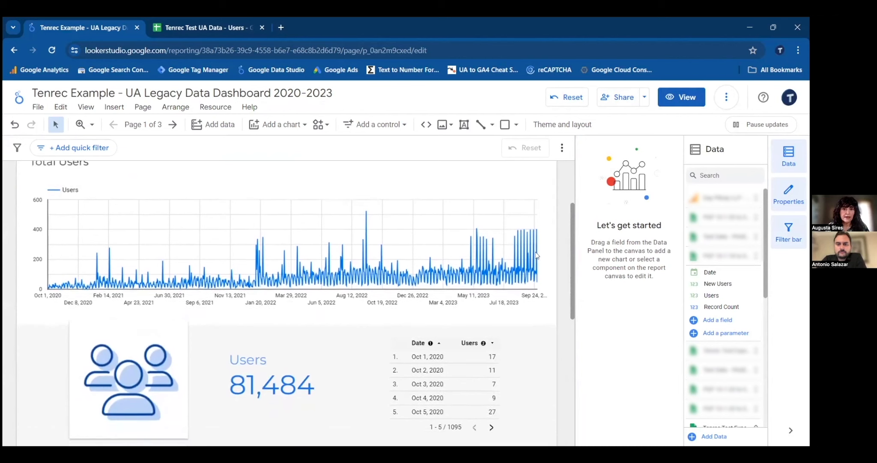
left_click(427, 192)
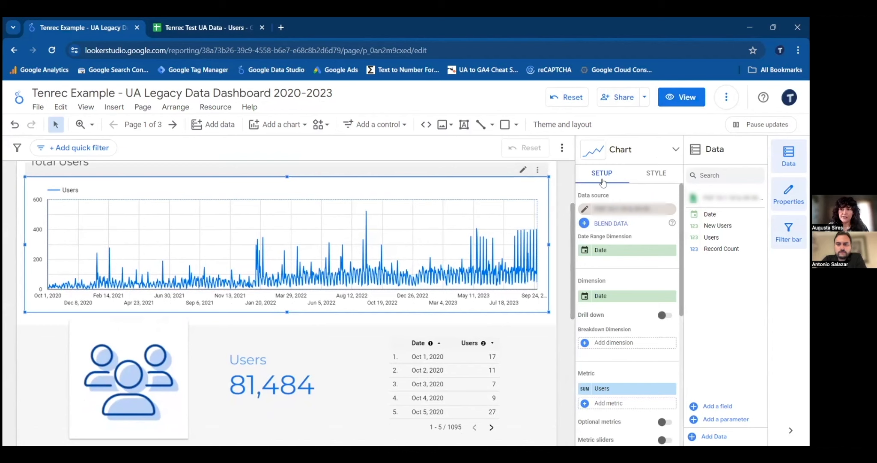
- Start adding a Google Sheets data source for the Total Users chart, using the URL of the Tenrec Test UA Data - Users spreadsheet
left_click(608, 209)
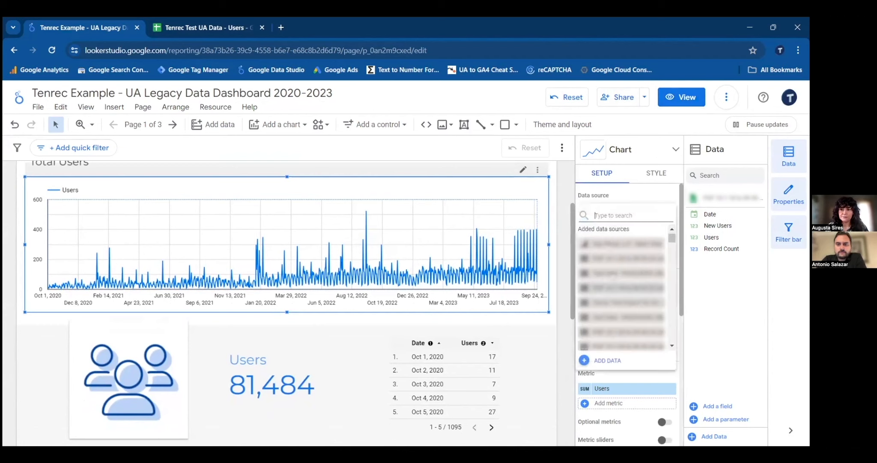
left_click(607, 361)
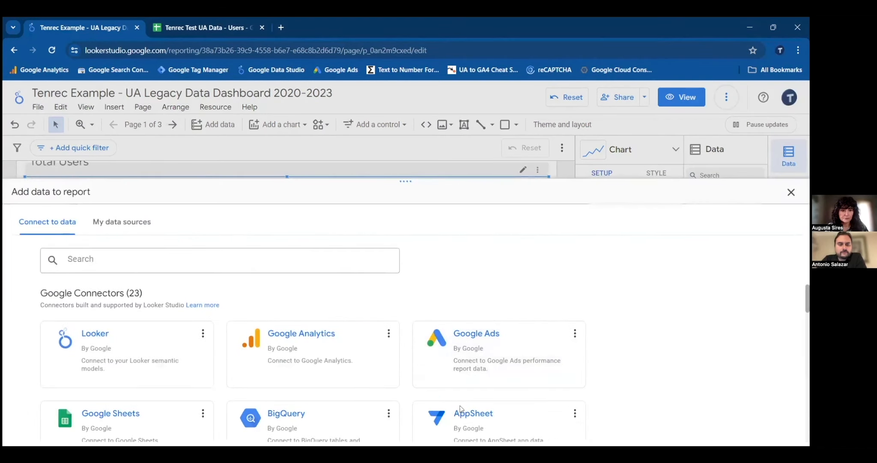
left_click(141, 416)
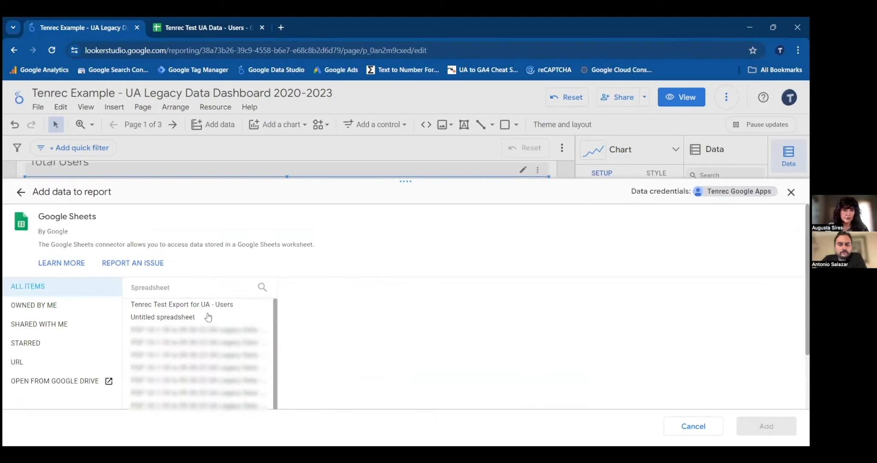
left_click(42, 363)
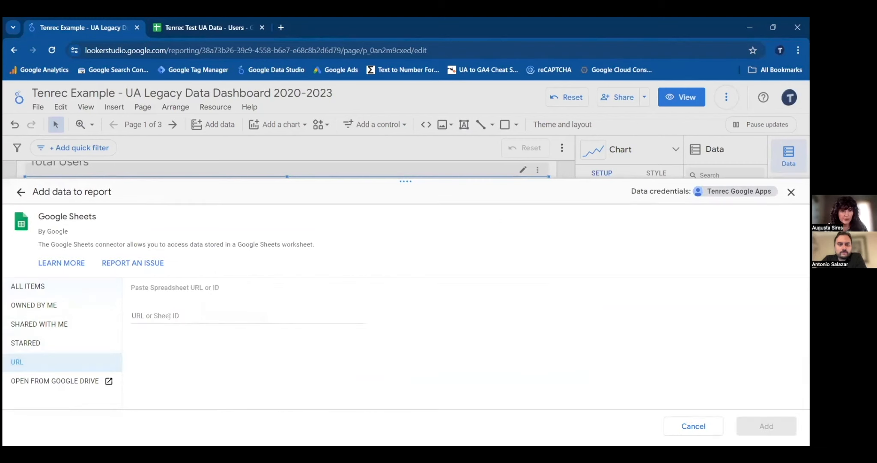
left_click(170, 315)
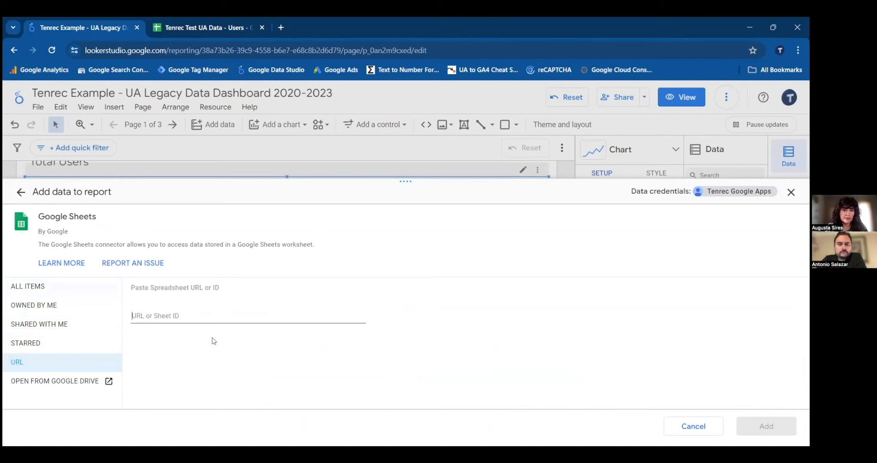
key("ctrl+v")
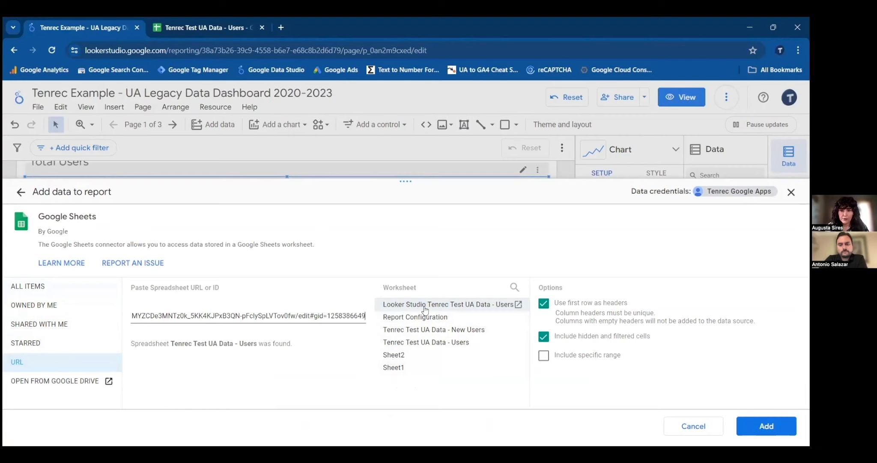
- Add the Looker Studio Tenrec Test UA Data - Users worksheet as the chart's source, excluding hidden and filtered cells, and check the chart's setup
left_click(476, 306)
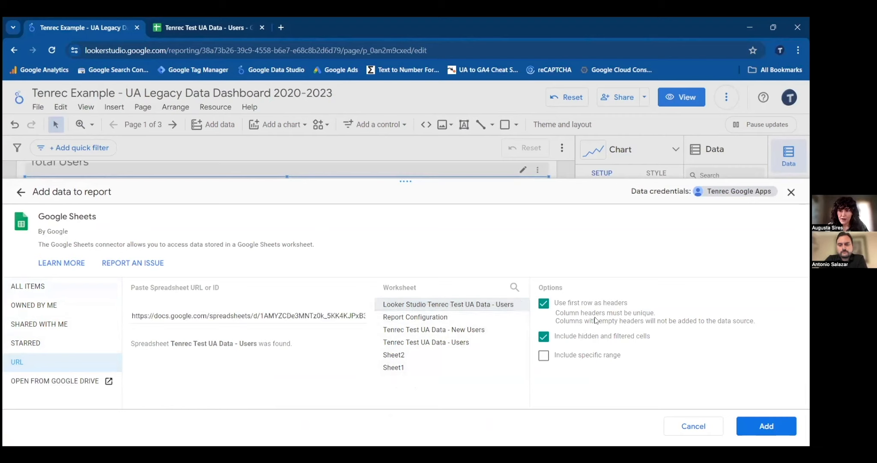
left_click(544, 338)
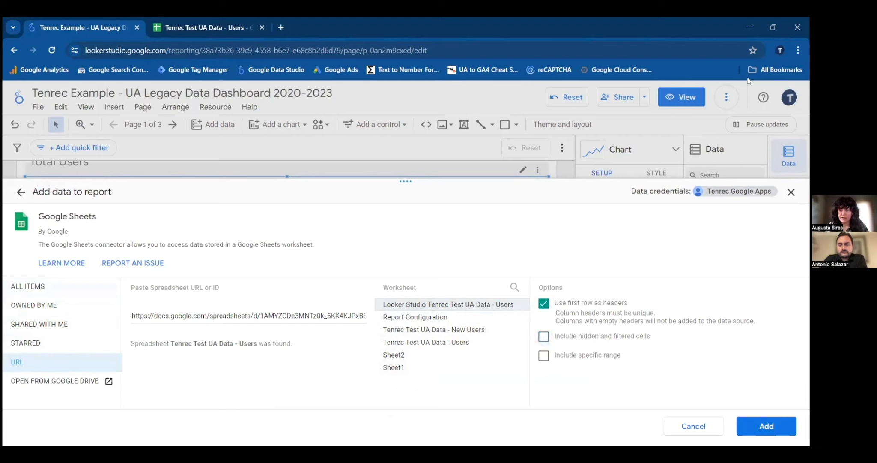
left_click(758, 426)
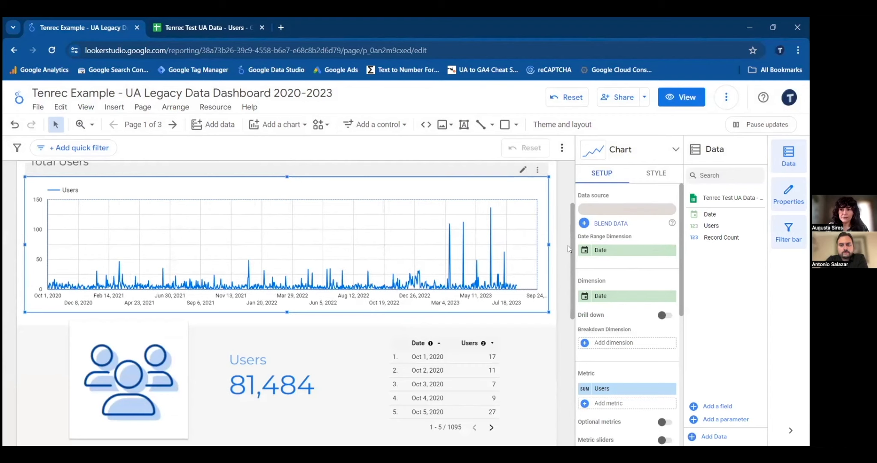
left_click_drag(681, 250, 682, 269)
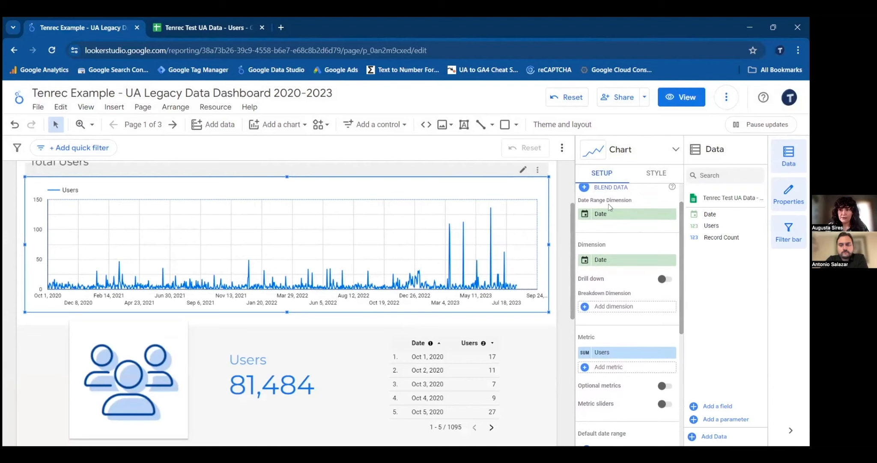
left_click_drag(680, 304, 675, 251)
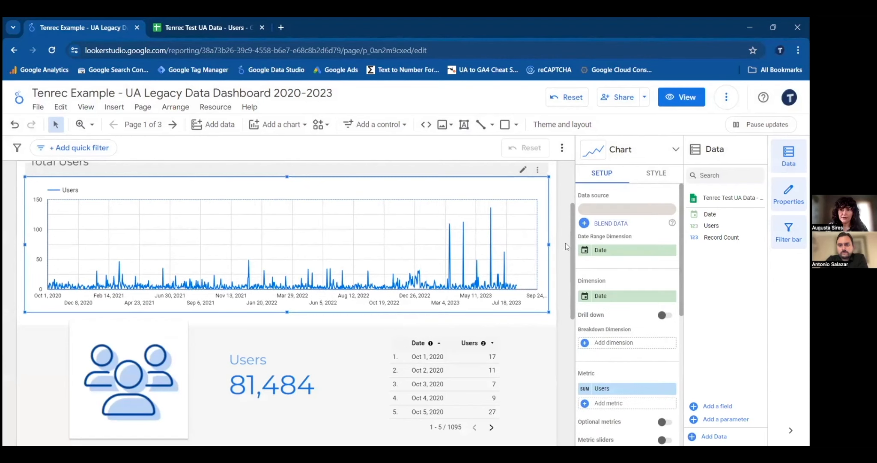
- Select the Users scorecard below the Total Users chart and start adding a new data source for it
scroll(564, 247, "down", 4)
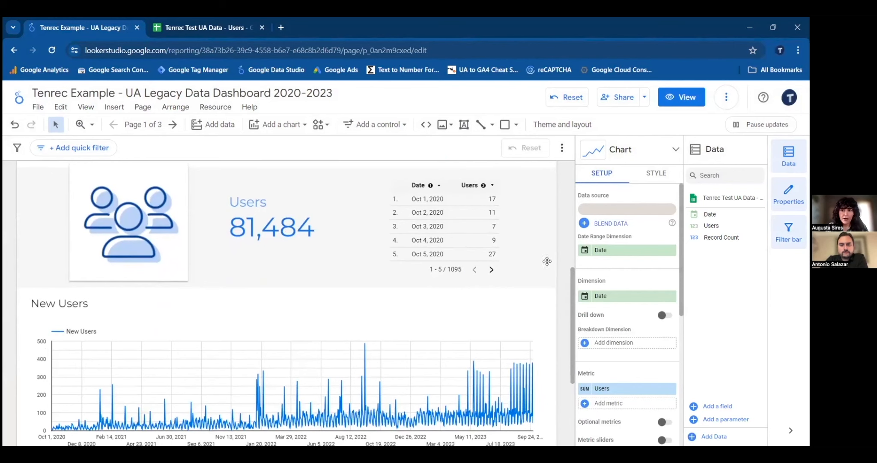
scroll(570, 267, "up", 1)
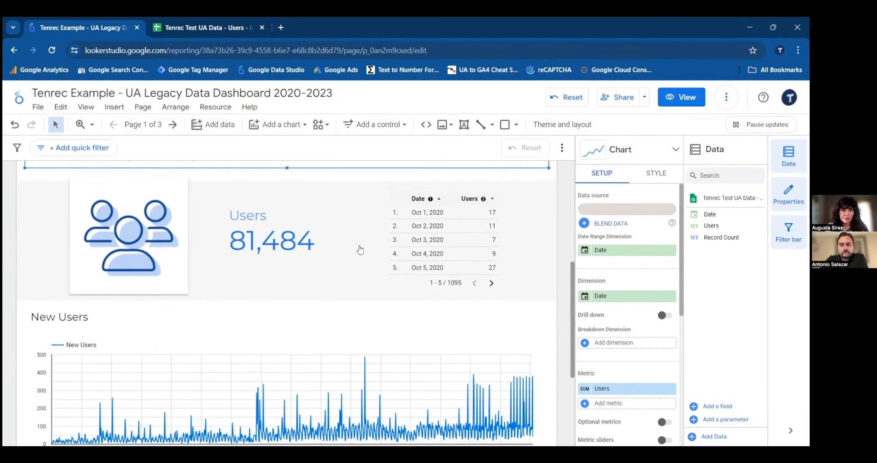
left_click(359, 249)
left_click(295, 241)
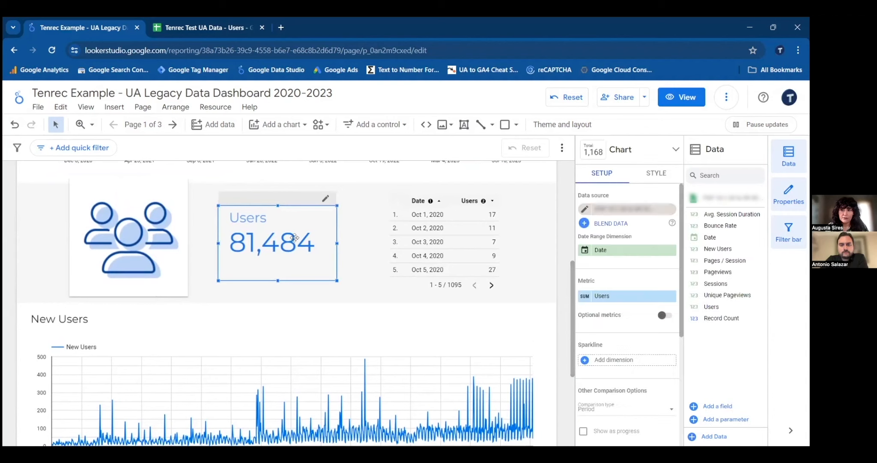
left_click(626, 209)
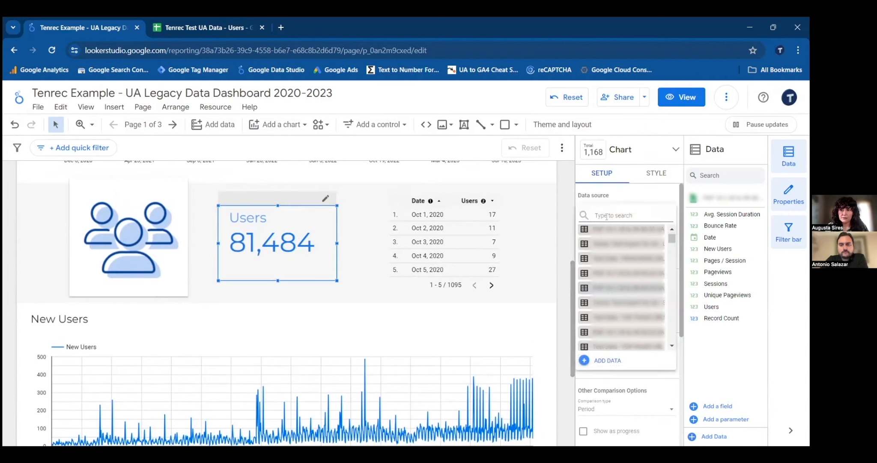
left_click(606, 361)
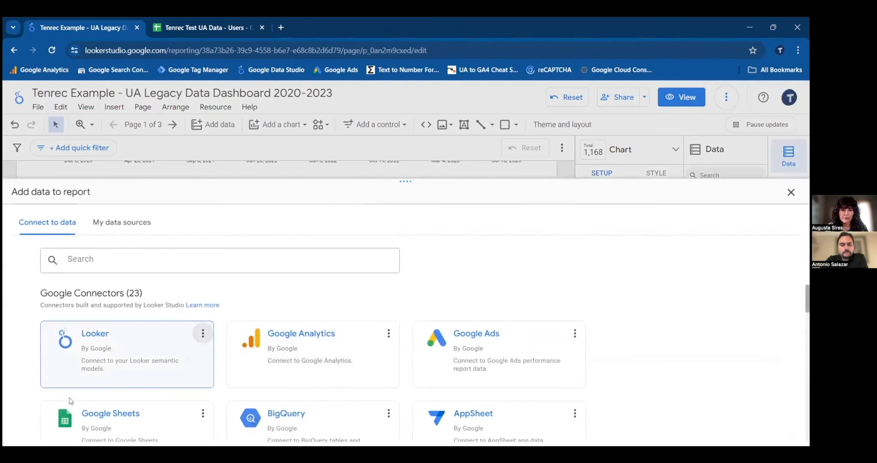
- Connect the scorecard by spreadsheet URL to the Google Sheets worksheet Looker Studio Tenrec Test UA Data - Users, excluding hidden and filtered cells
left_click(108, 416)
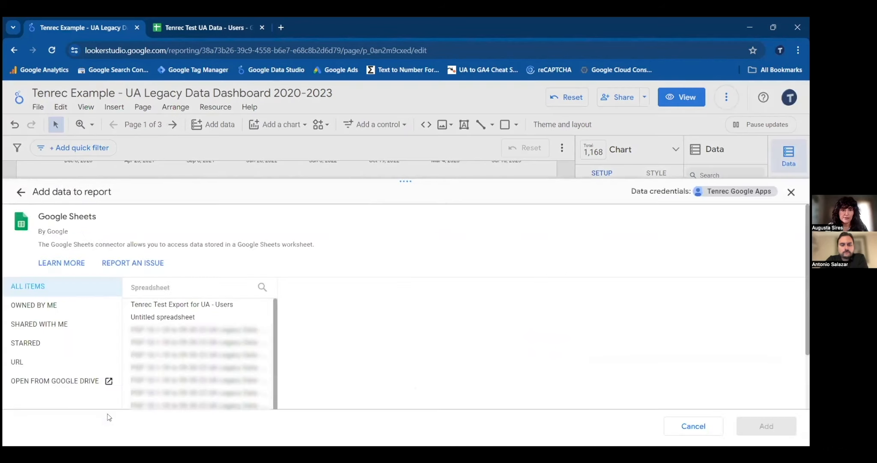
left_click(40, 364)
left_click(163, 317)
key("ctrl+v")
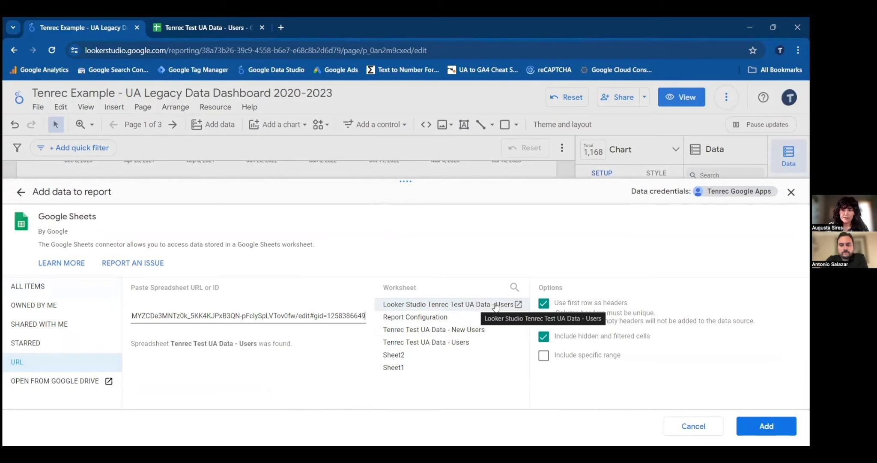
left_click(546, 338)
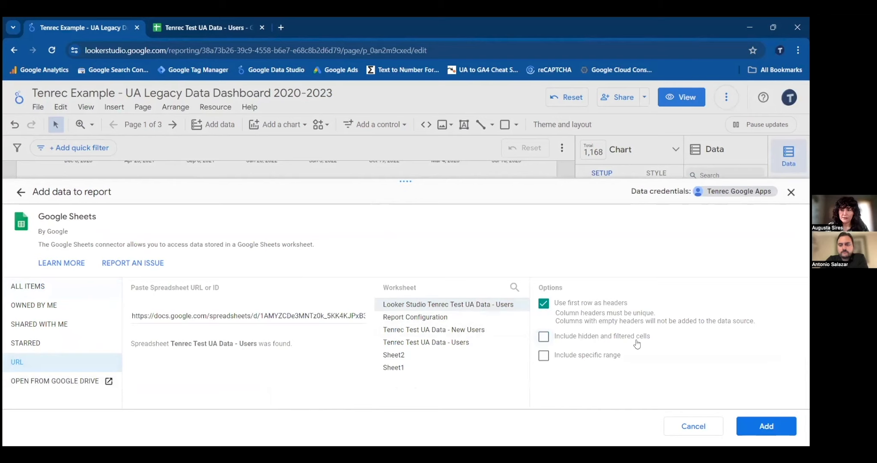
left_click(779, 426)
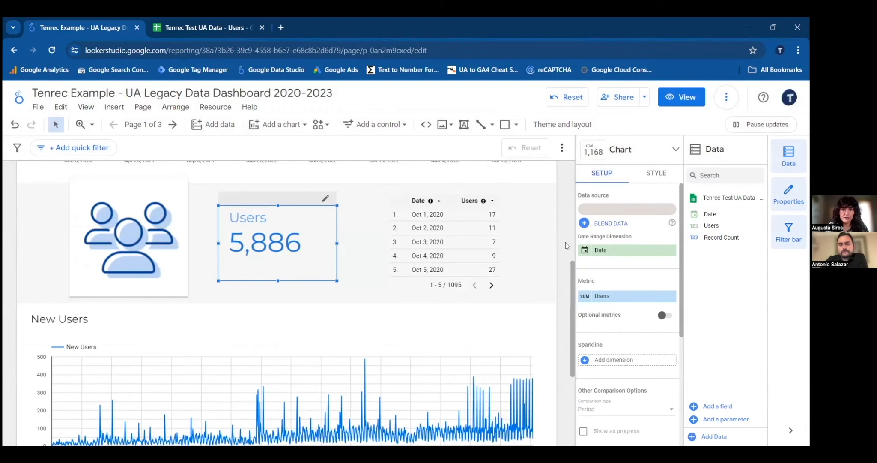
- Review the Total Users and New Users sections of the User Overview page
scroll(565, 242, "up", 1)
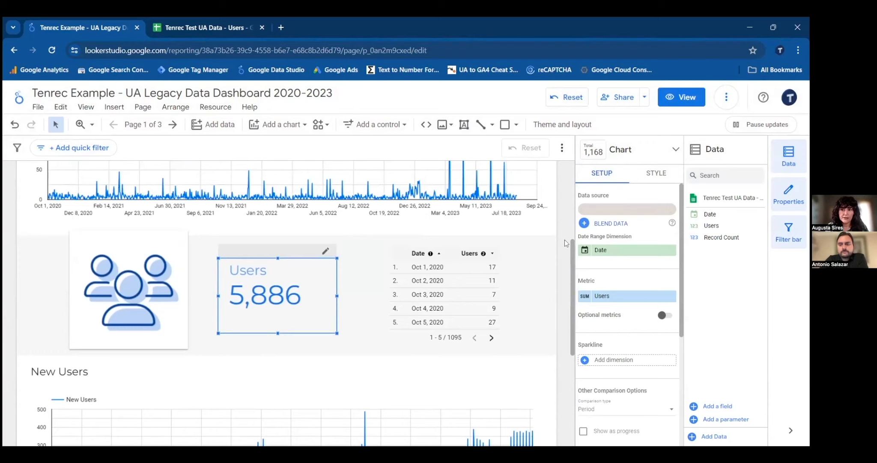
scroll(565, 239, "down", 1)
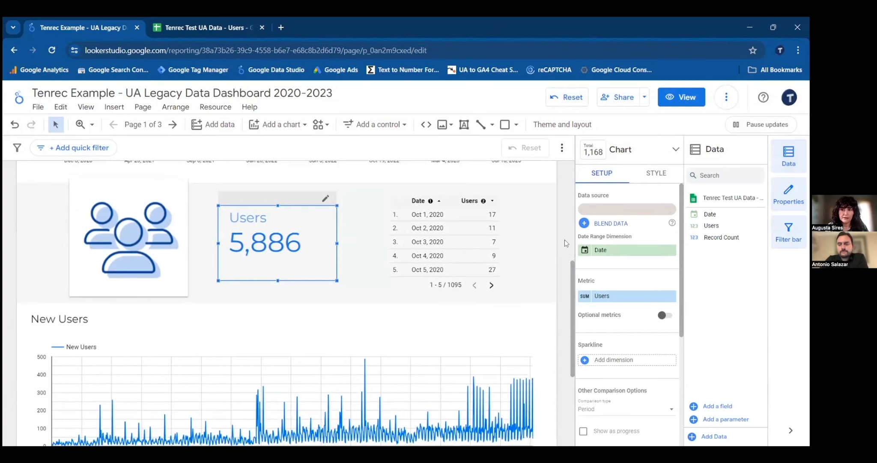
left_click(572, 272)
left_click_drag(571, 271, 569, 346)
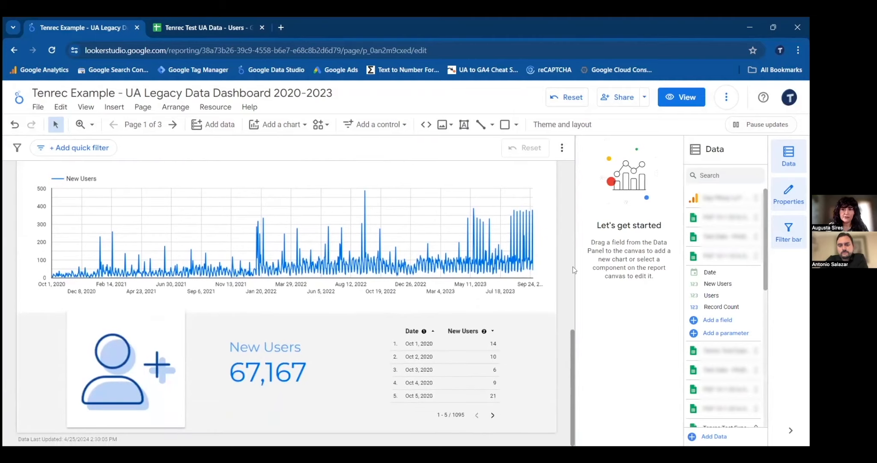
scroll(574, 241, "up", 4)
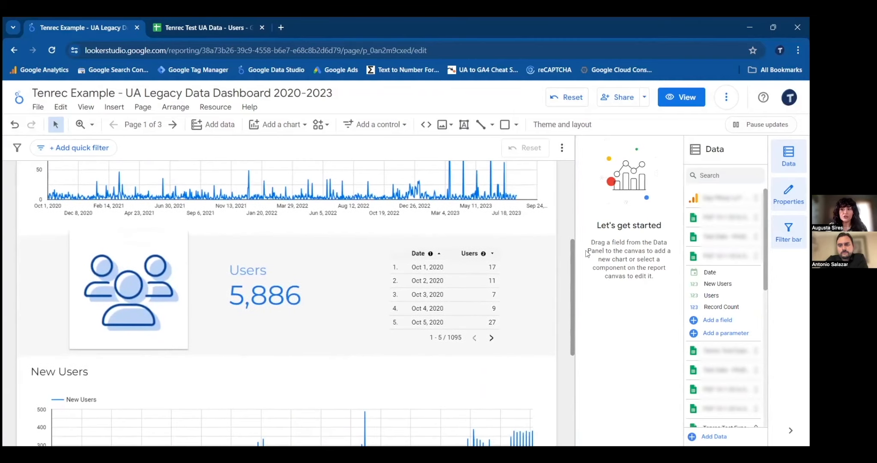
scroll(587, 253, "up", 4)
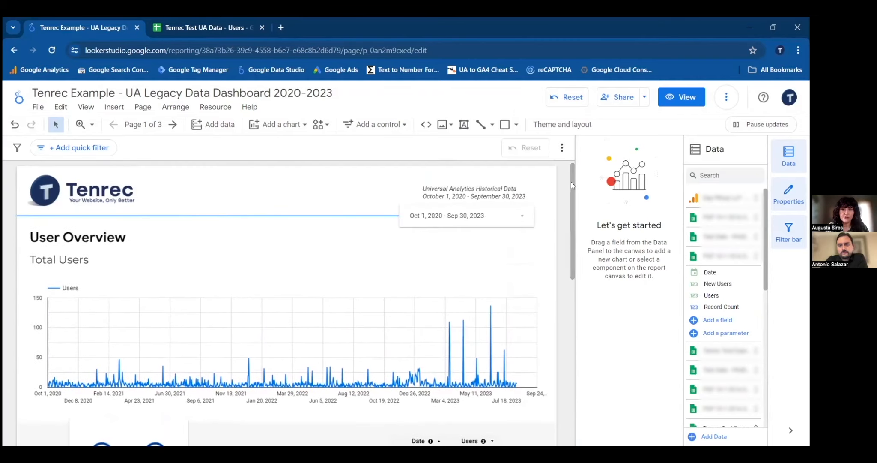